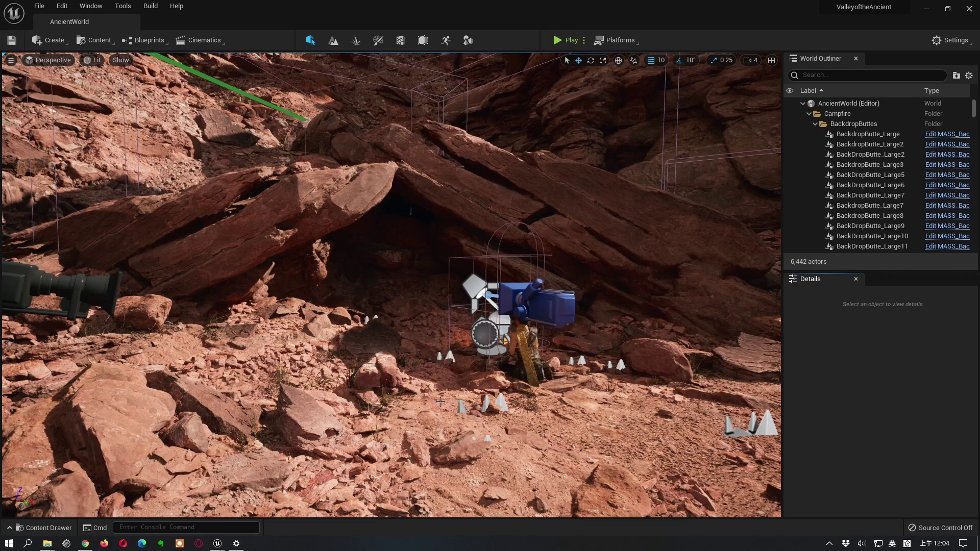
- Switch to Chrome and examine the ship viewport images and the camera viewfinder images in the Google image results
click(84, 545)
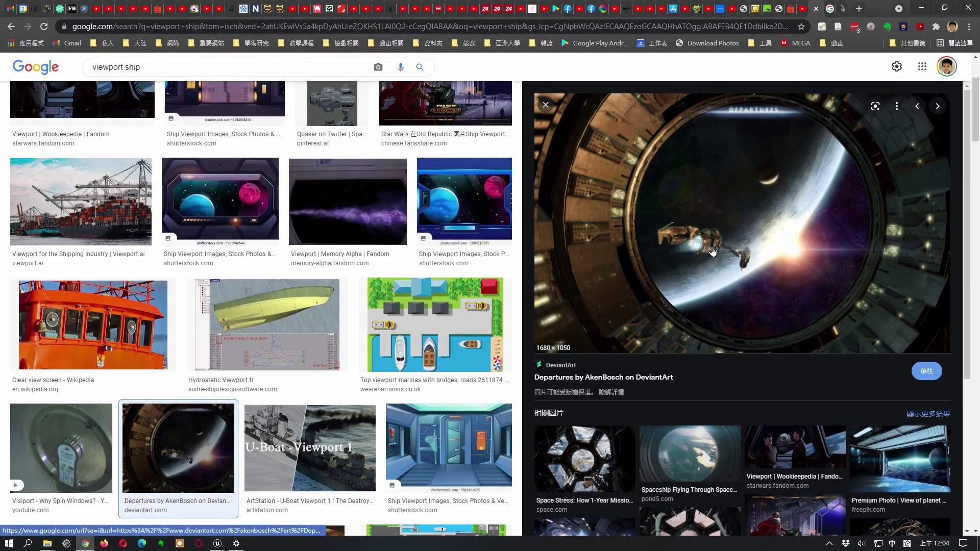
click(794, 450)
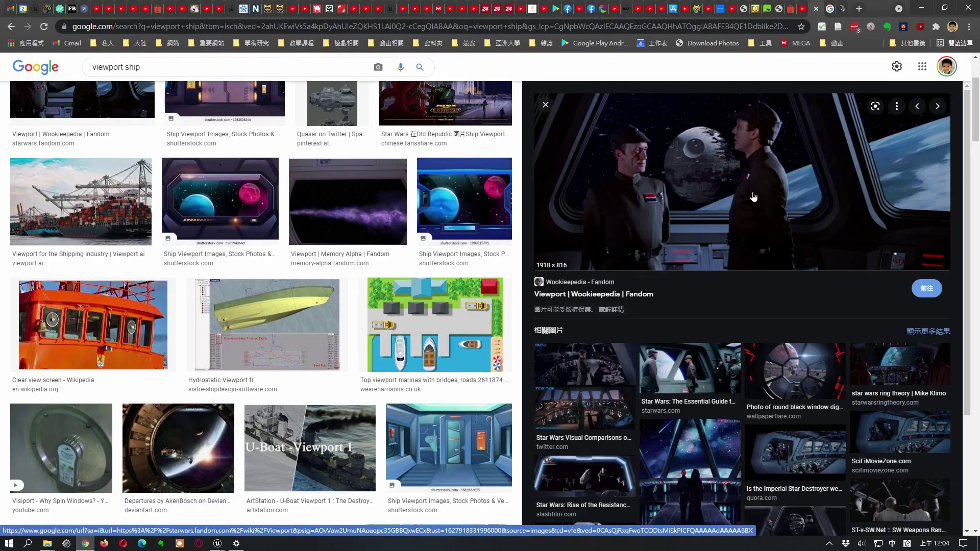
click(828, 9)
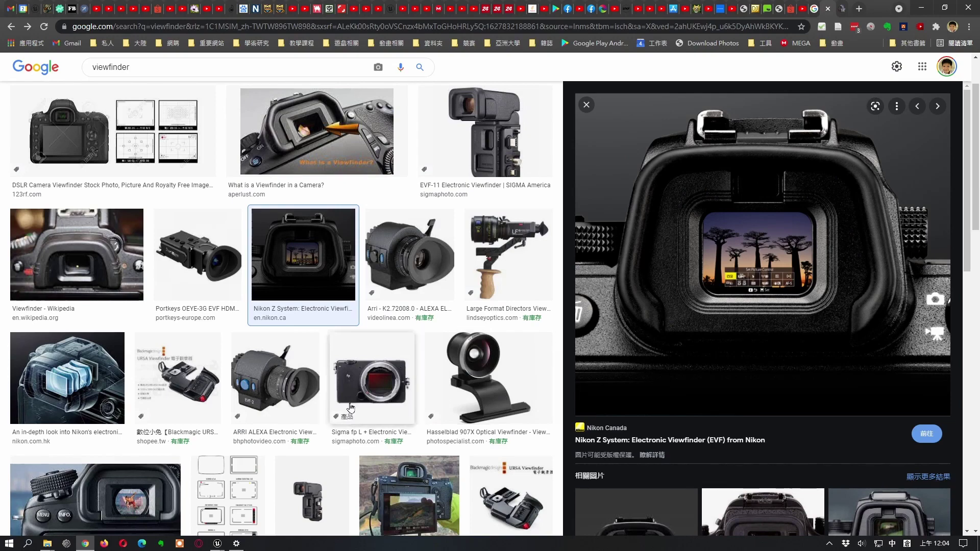
- Switch to the ValleyoftheAncient project in Unreal Editor and examine the canyon from far away and close to the campfire character
click(217, 544)
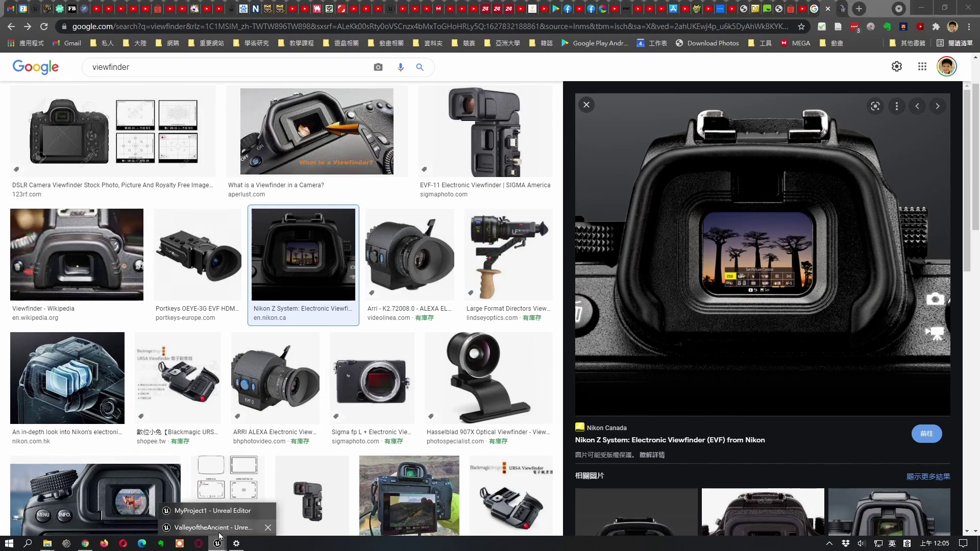
click(223, 528)
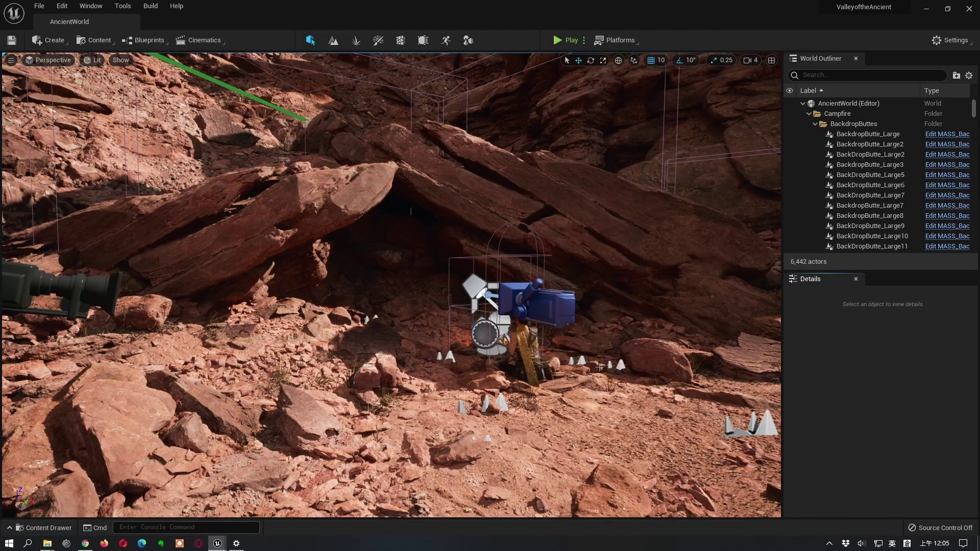
scroll(600, 367, down, 10)
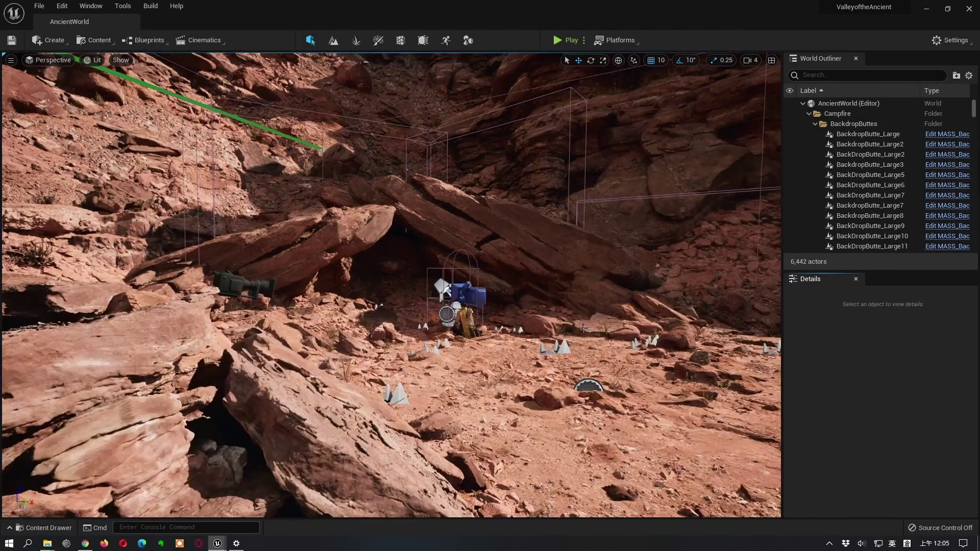
scroll(559, 351, down, 15)
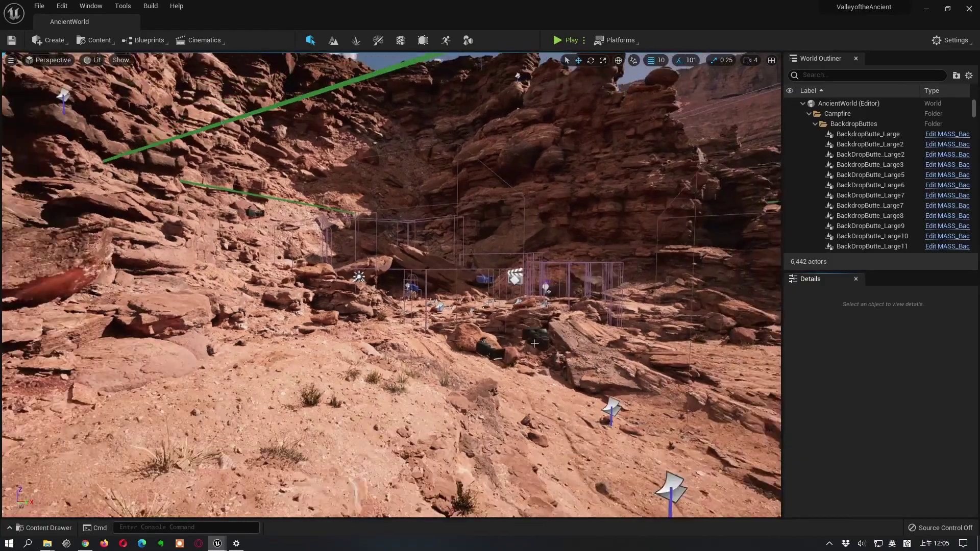
scroll(526, 345, down, 15)
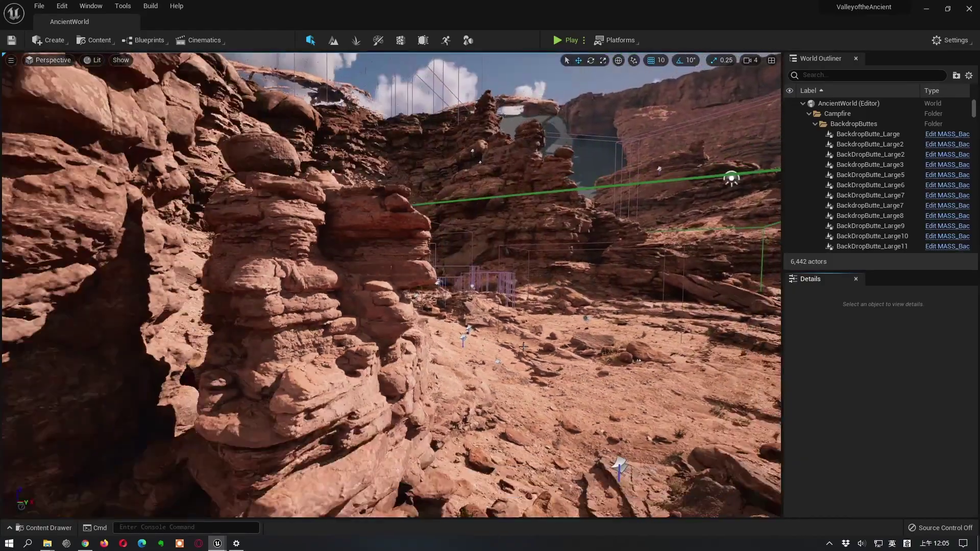
scroll(521, 345, up, 15)
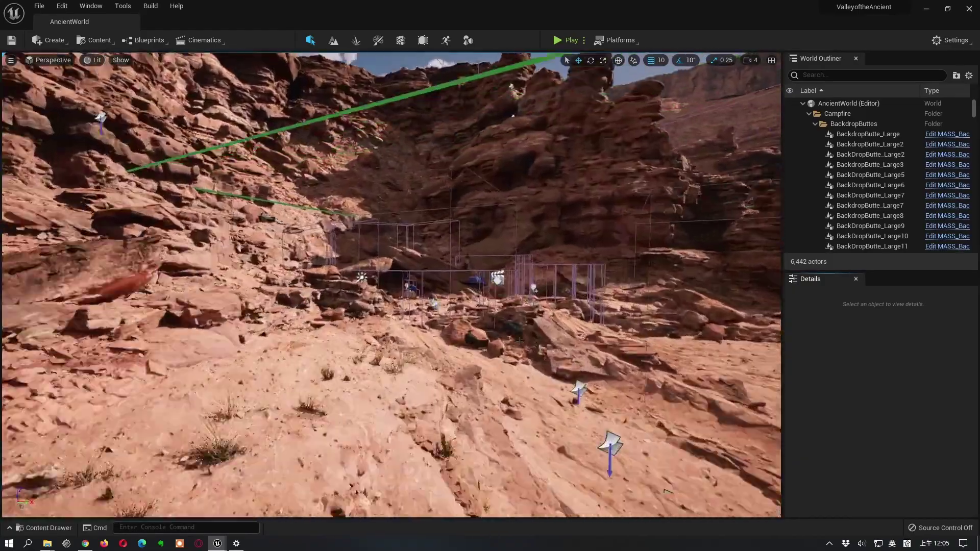
scroll(519, 336, up, 8)
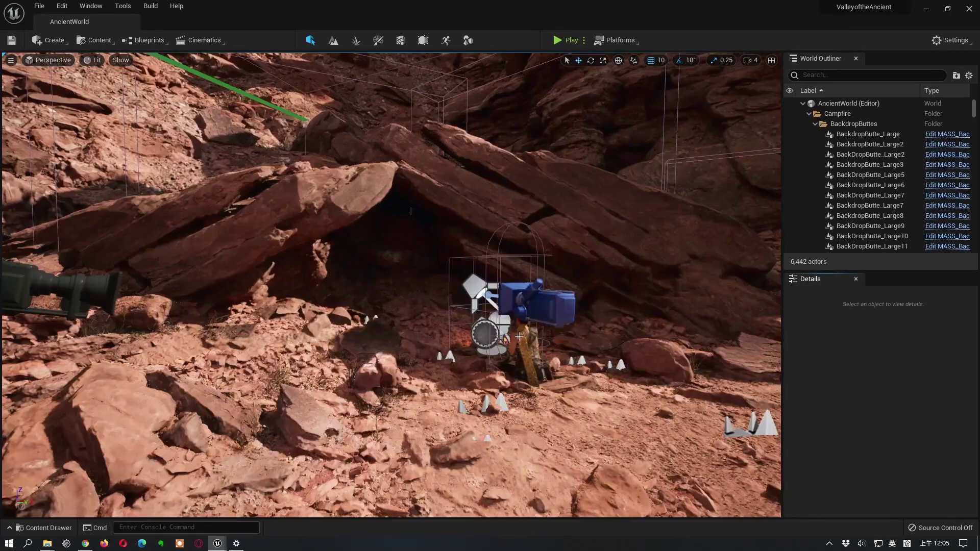
scroll(475, 287, up, 5)
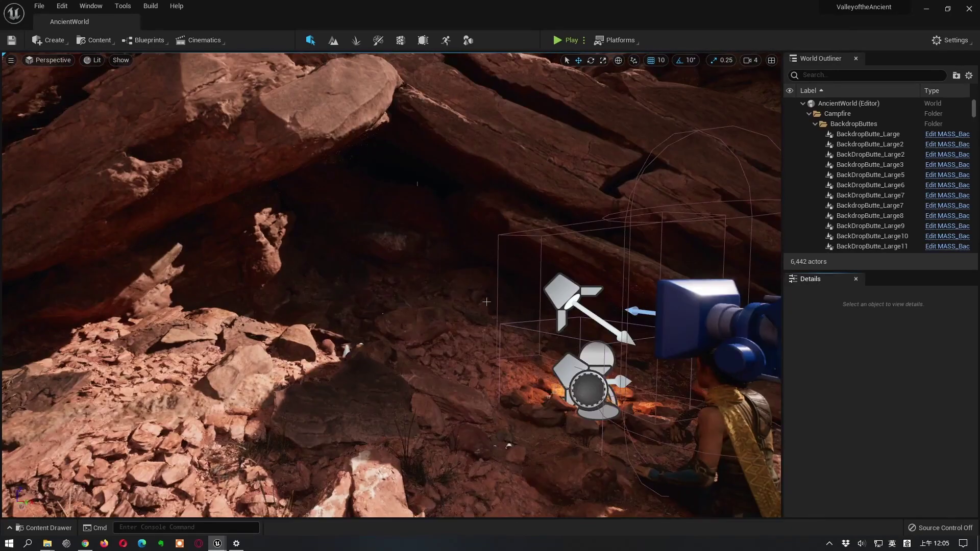
scroll(561, 255, down, 4)
scroll(642, 221, up, 3)
scroll(671, 311, down, 3)
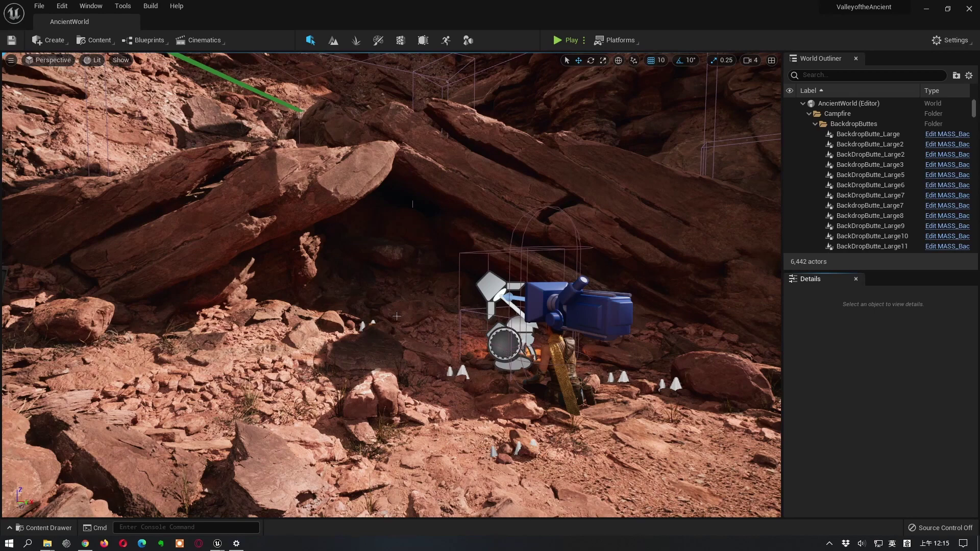
- Switch to the MyProject1 editor, view its level in the orthographic Top view, and return to Perspective
mouse_move(222, 546)
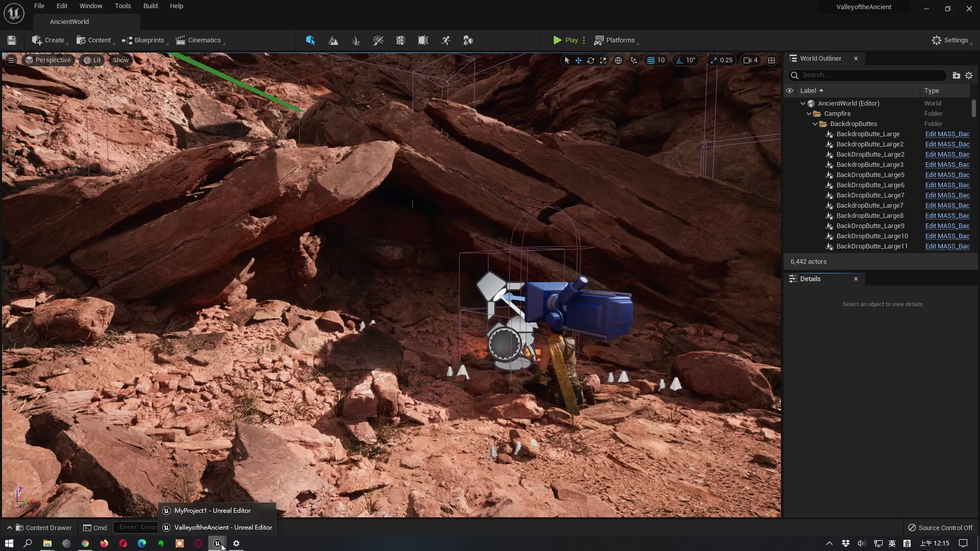
click(214, 525)
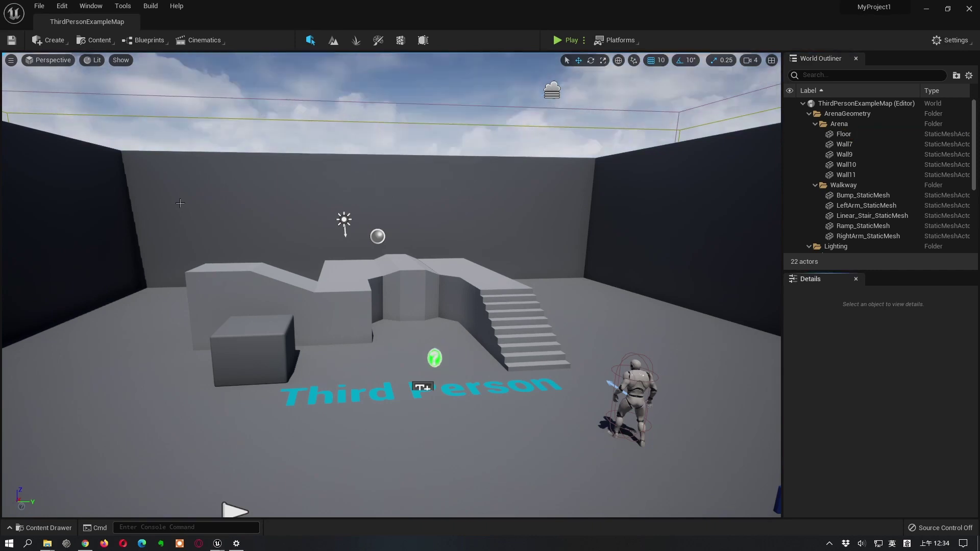
click(55, 60)
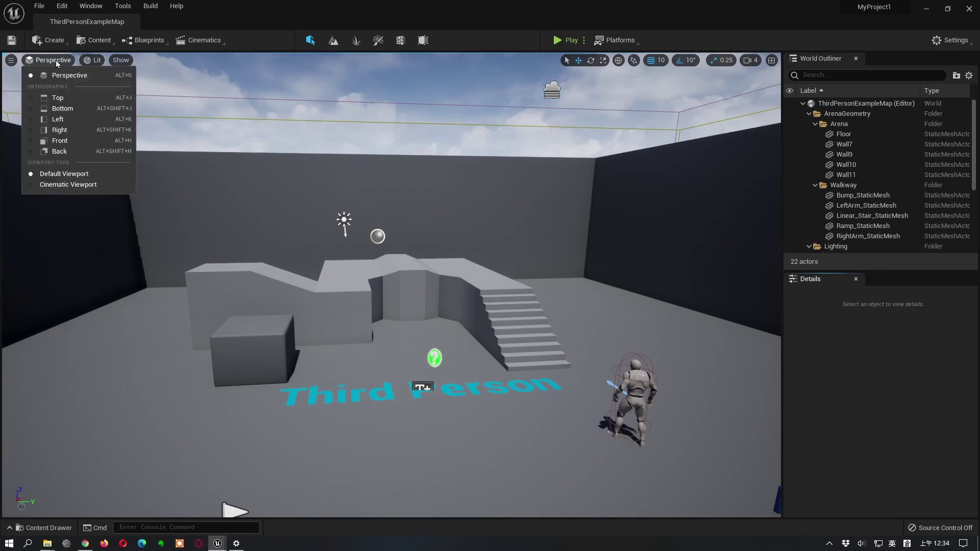
click(72, 102)
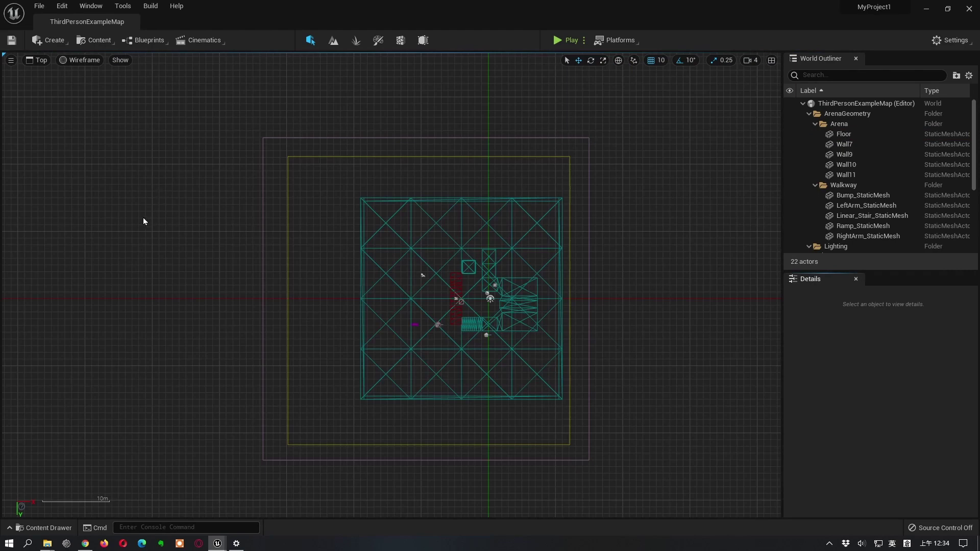
click(29, 63)
click(53, 75)
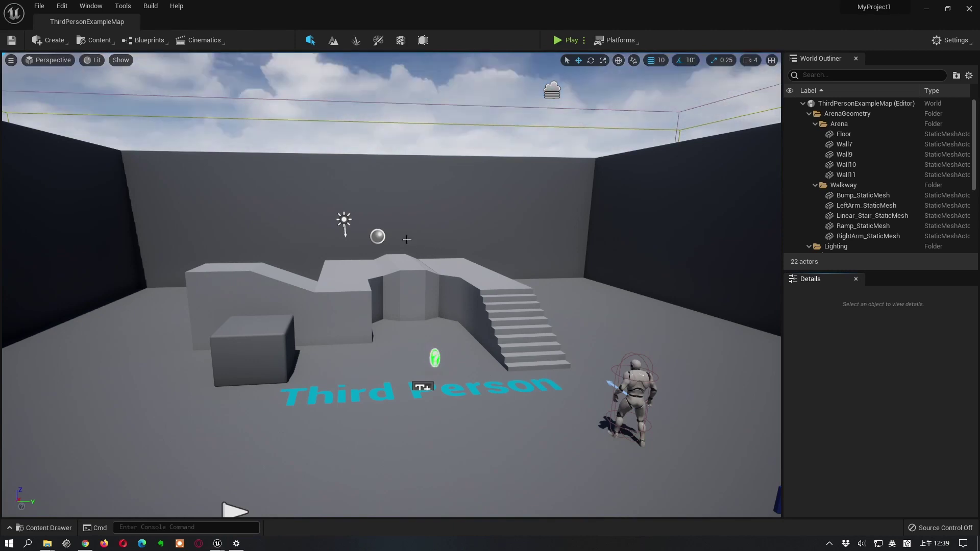
- Compare the level's Top wireframe view with the Perspective view by alternating between them three times, ending in Perspective
click(42, 60)
click(63, 100)
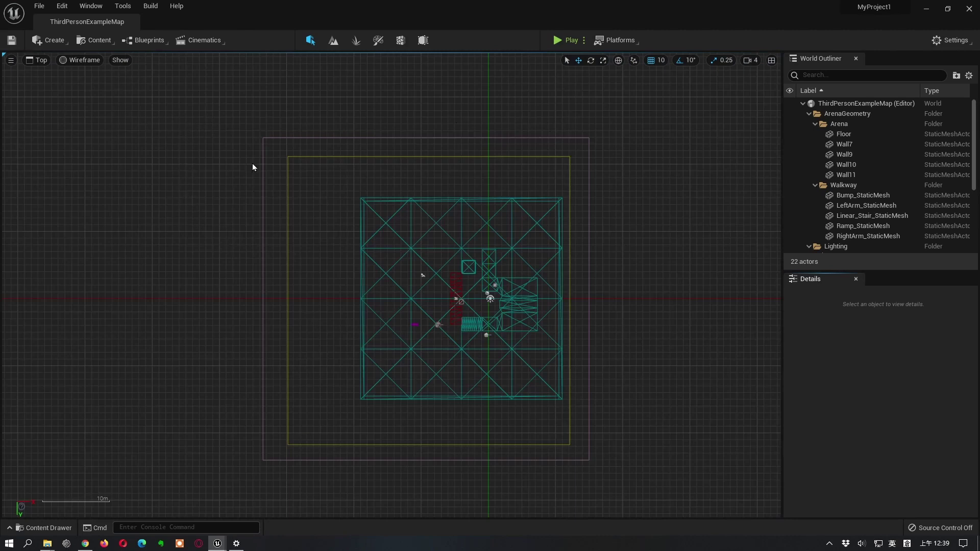
click(42, 61)
click(47, 75)
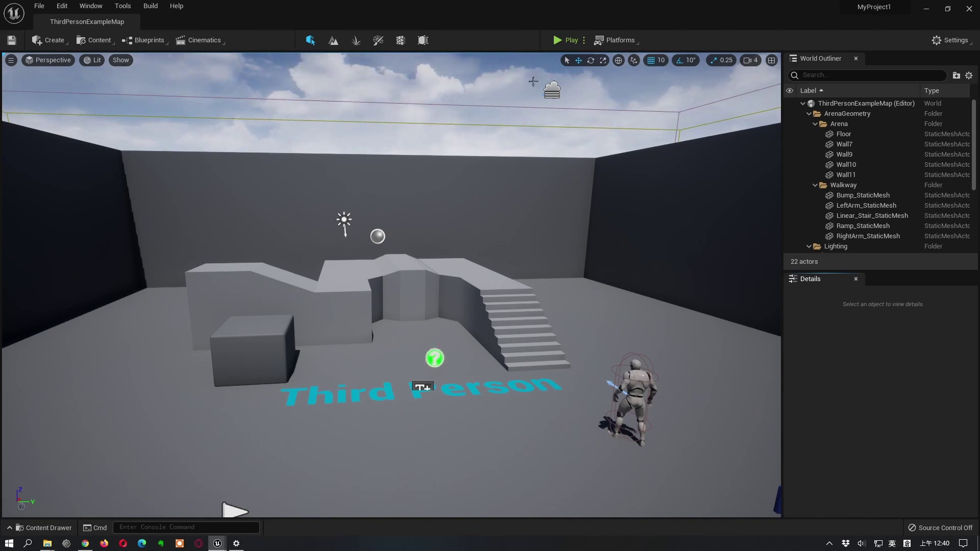
click(46, 62)
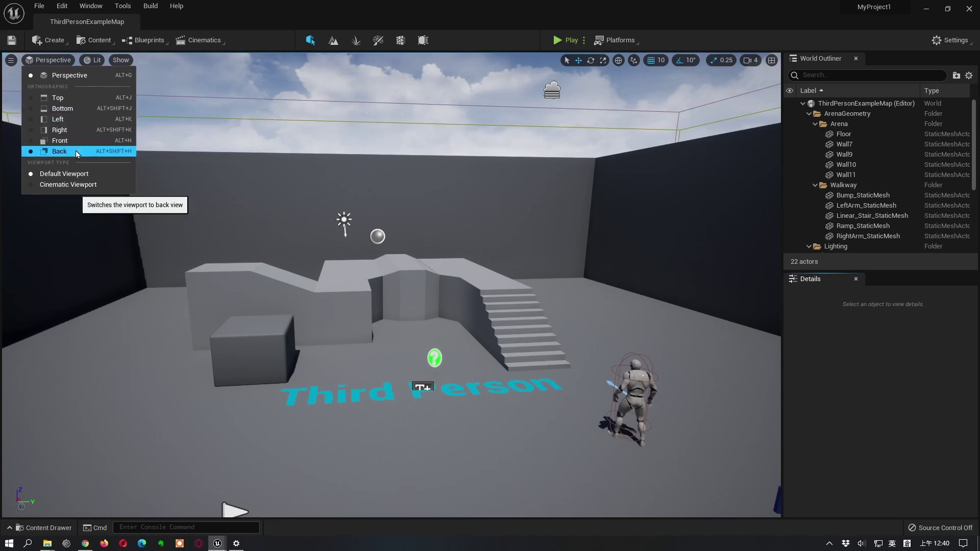
click(73, 100)
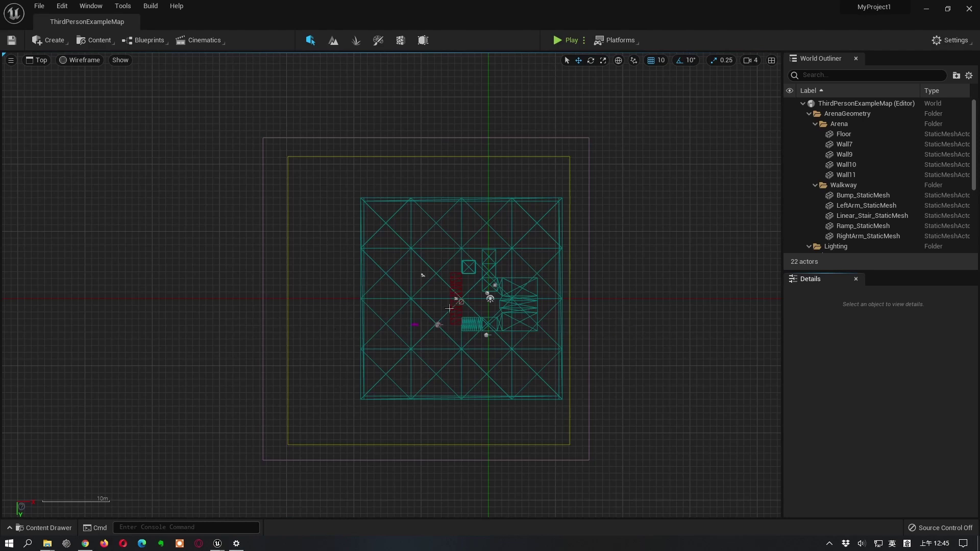
click(38, 61)
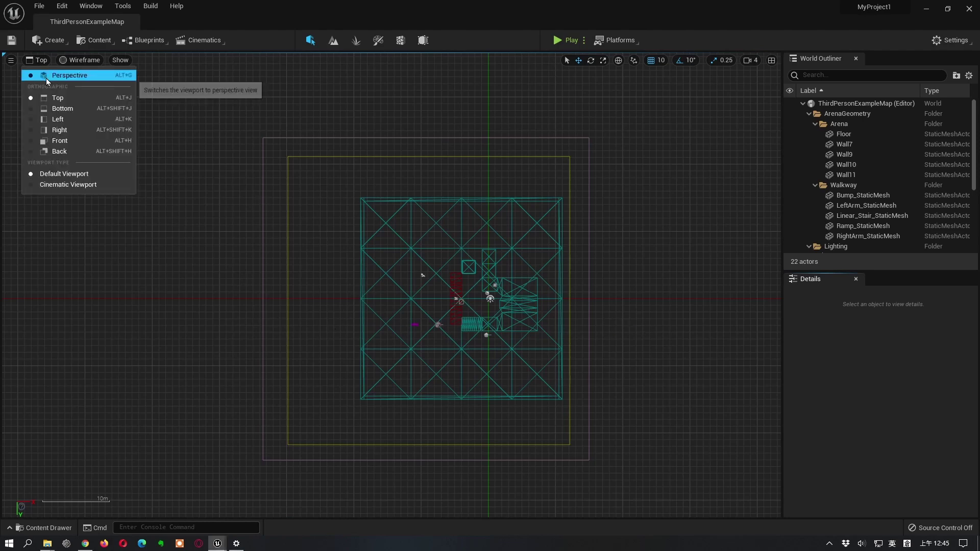
click(46, 77)
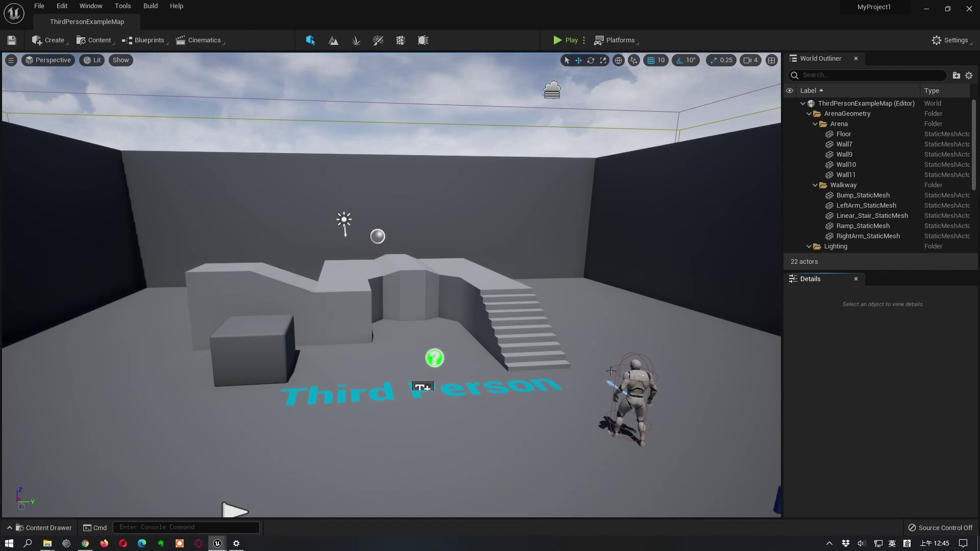
click(49, 61)
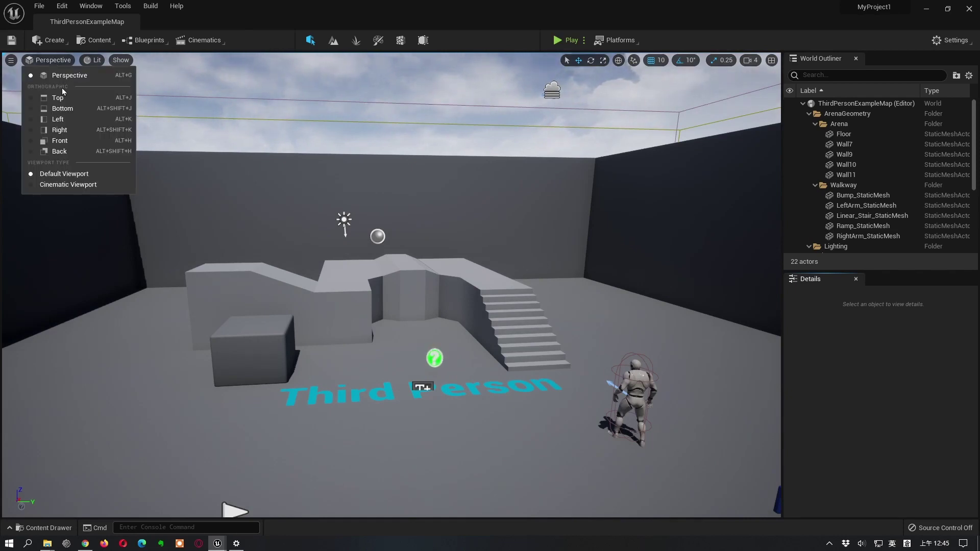
click(46, 96)
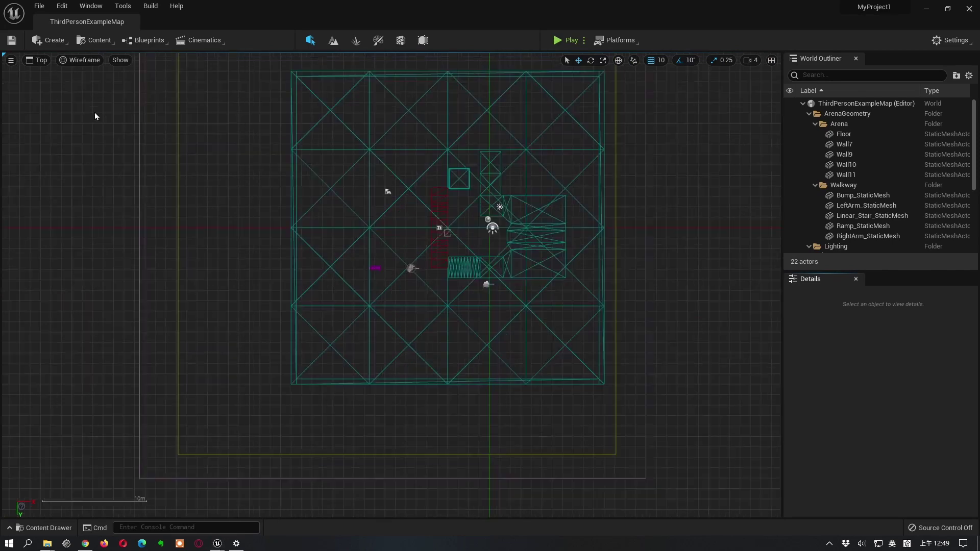
click(41, 62)
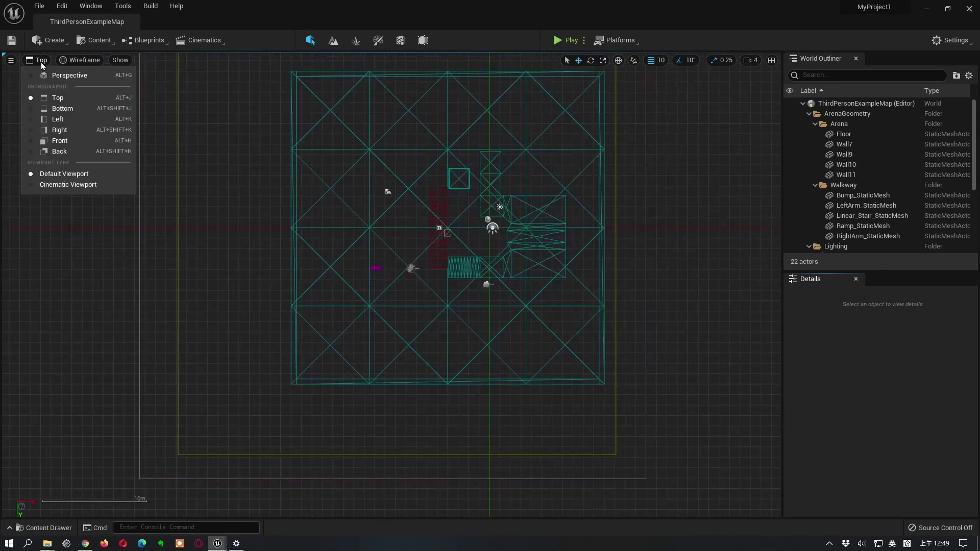
click(68, 75)
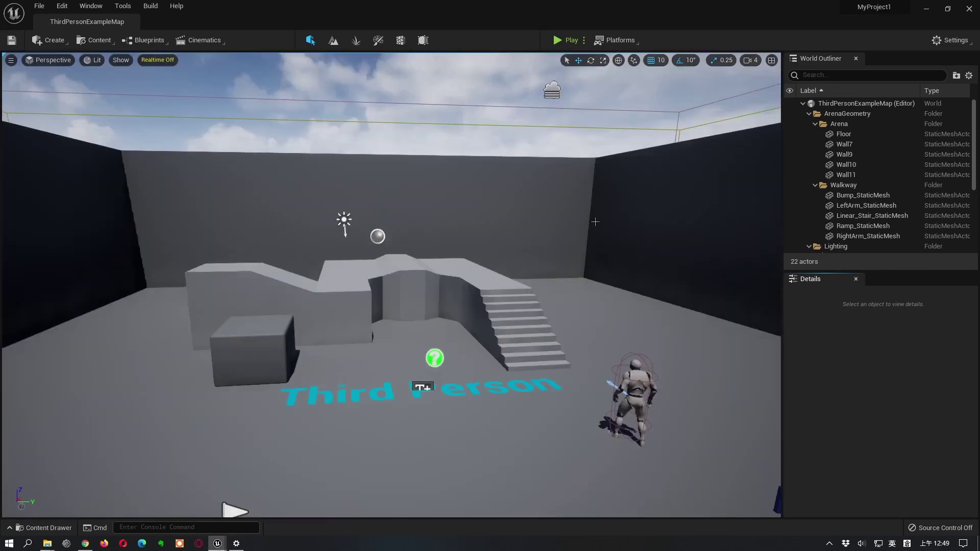
- Show the four-viewport layout and restore the Perspective viewport to full size, twice
click(771, 60)
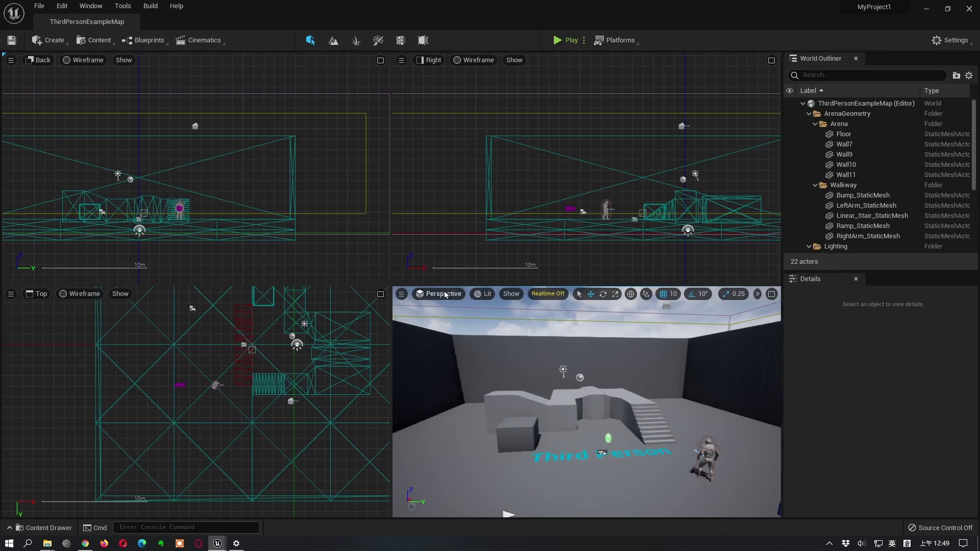
click(772, 294)
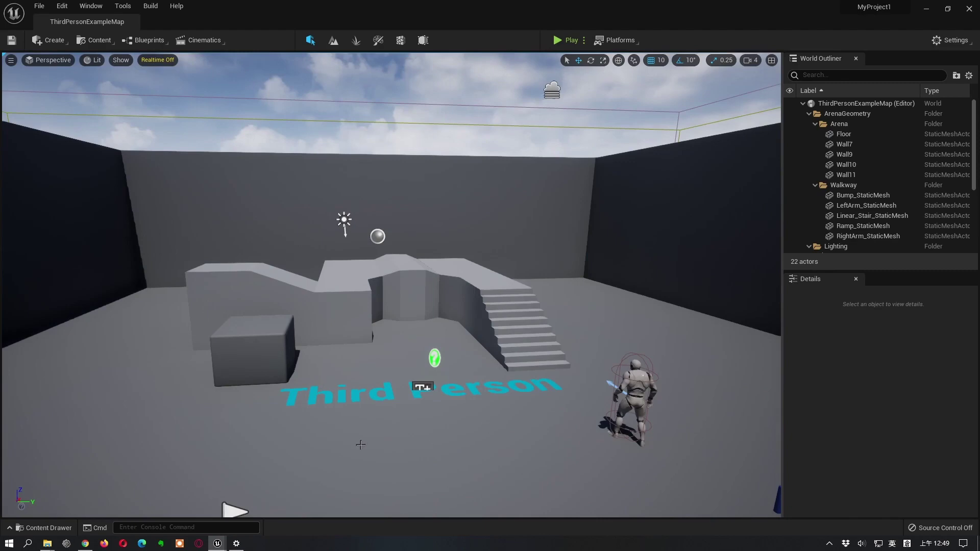
click(771, 60)
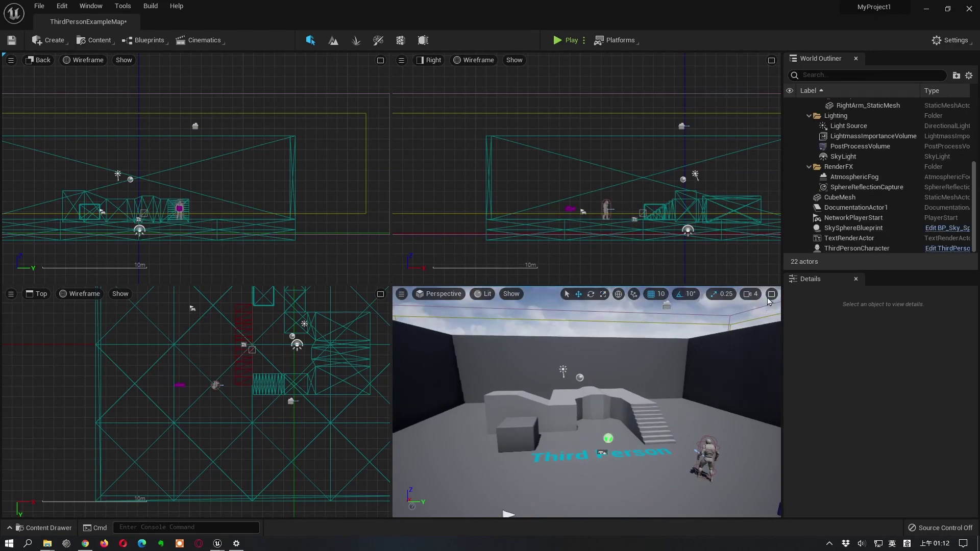
click(771, 294)
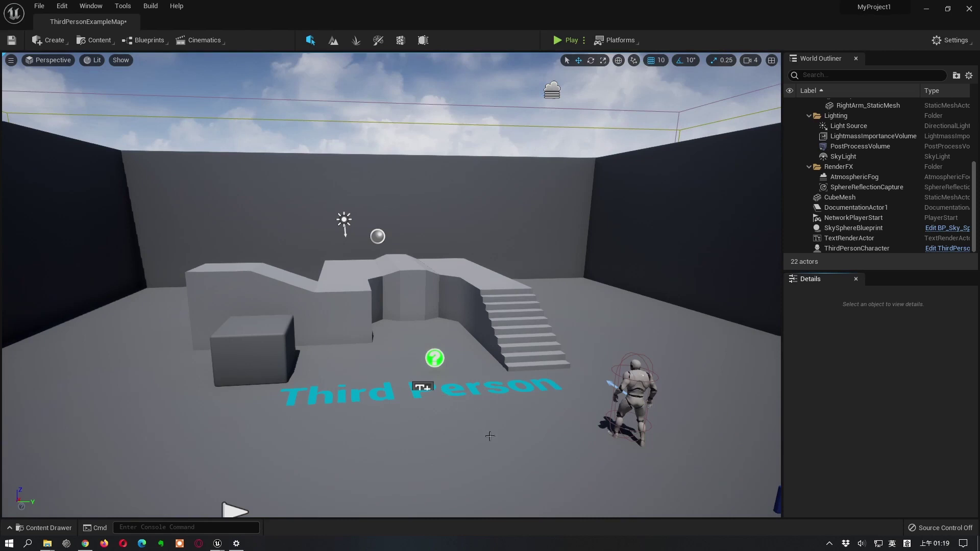
- Move the perspective camera toward the walkway and back out, and turn it slightly to look around the arena
drag(490, 436, 477, 361)
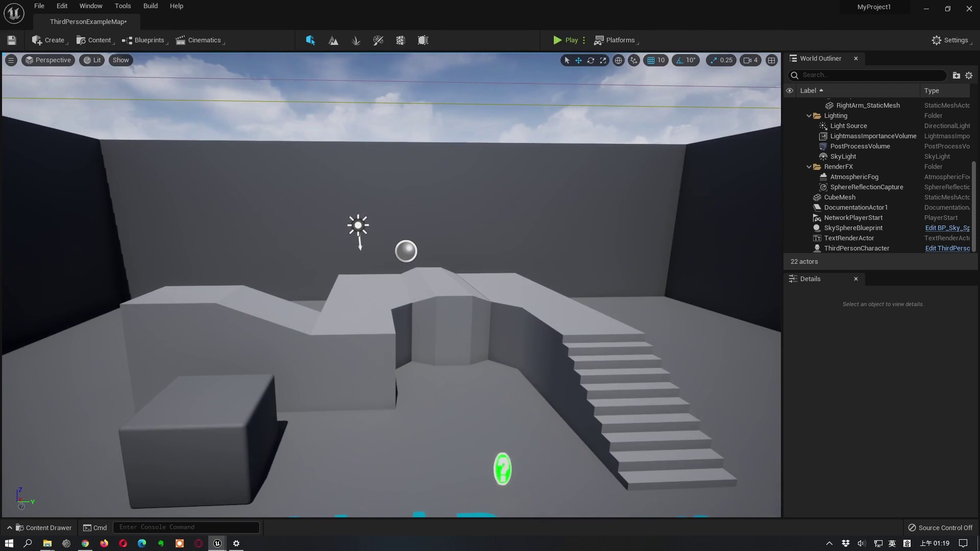
drag(507, 484, 508, 522)
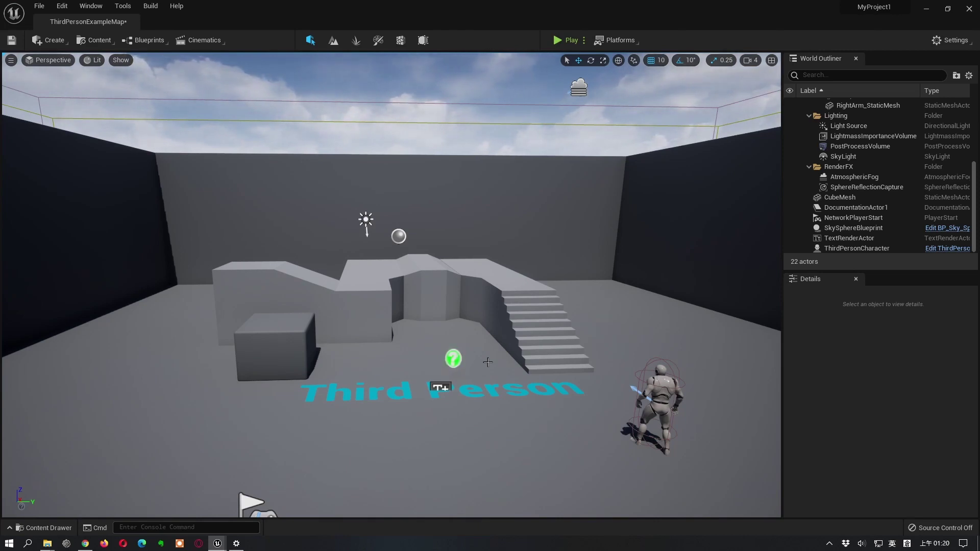
right_drag(391, 285, 487, 368)
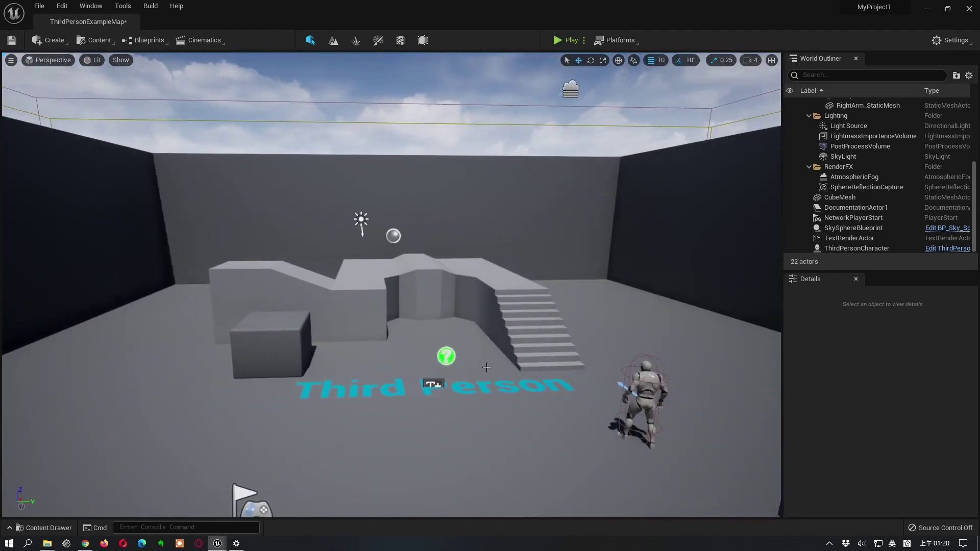
mouse_move(486, 368)
right_down()
mouse_move(486, 316)
mouse_move(486, 363)
mouse_move(434, 365)
mouse_move(506, 378)
mouse_move(475, 373)
mouse_move(475, 358)
mouse_move(475, 389)
mouse_move(475, 353)
mouse_move(455, 354)
mouse_move(490, 357)
mouse_move(460, 357)
mouse_move(480, 358)
mouse_move(480, 337)
mouse_move(490, 355)
right_up()
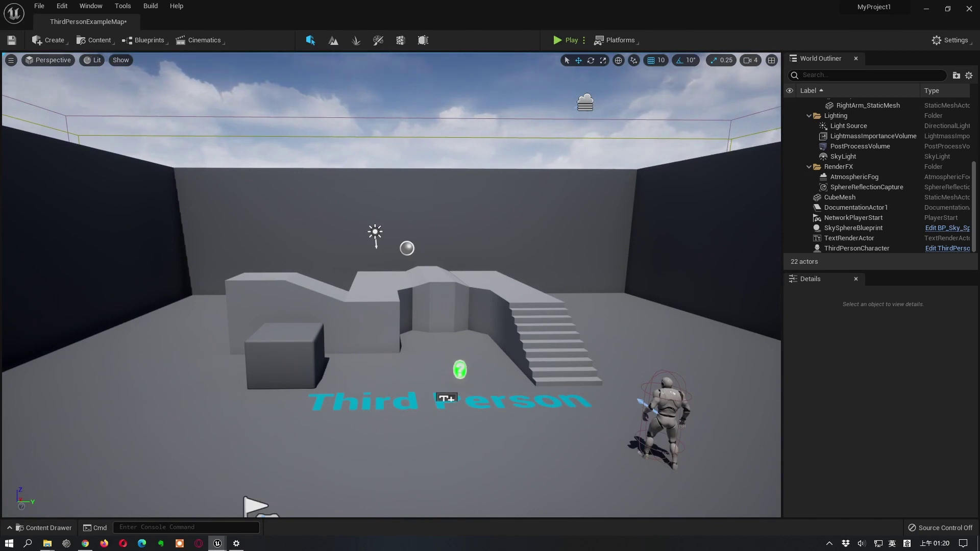
- Select the Third Person text actor and turn the perspective camera slightly to look around the arena
mouse_move(491, 354)
right_down()
mouse_move(490, 326)
mouse_move(494, 342)
right_up()
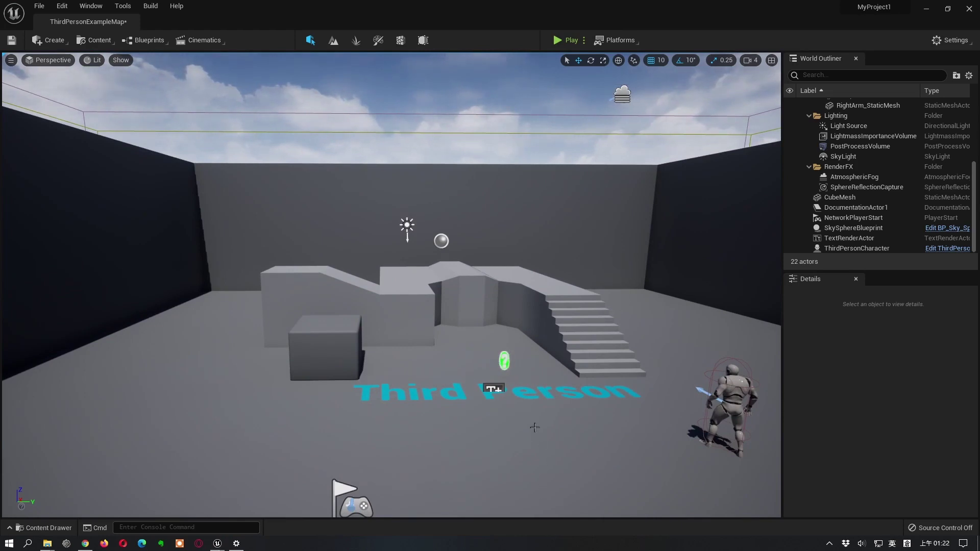
click(534, 427)
right_drag(535, 427, 535, 428)
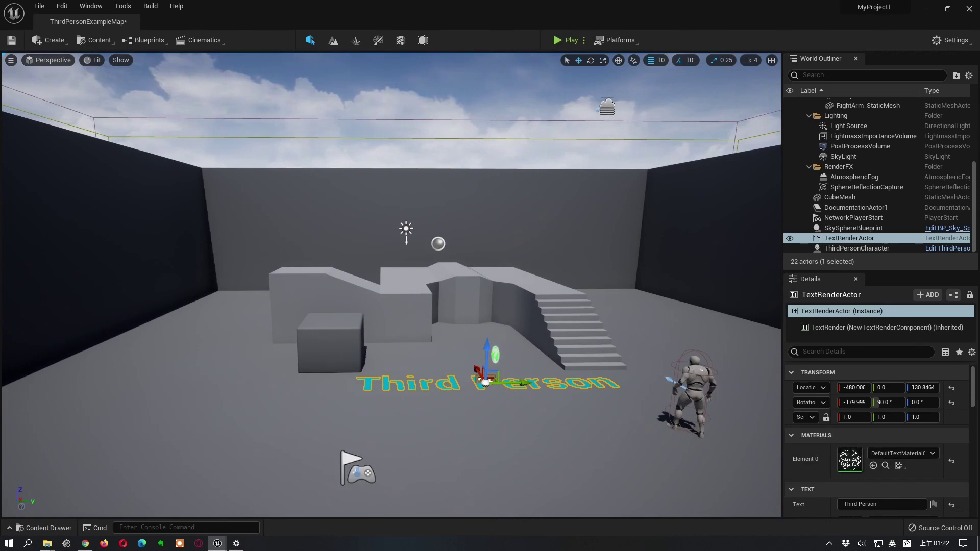
right_drag(535, 428, 536, 428)
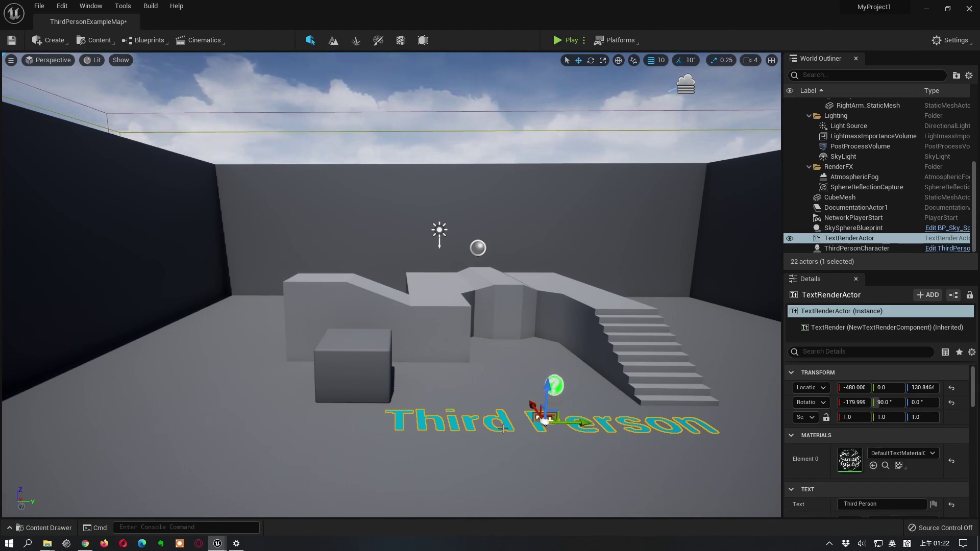
right_drag(535, 428, 535, 428)
- Dolly the perspective camera repeatedly in toward the cube and walkway and back out to the Third Person text
scroll(617, 484, down, 5)
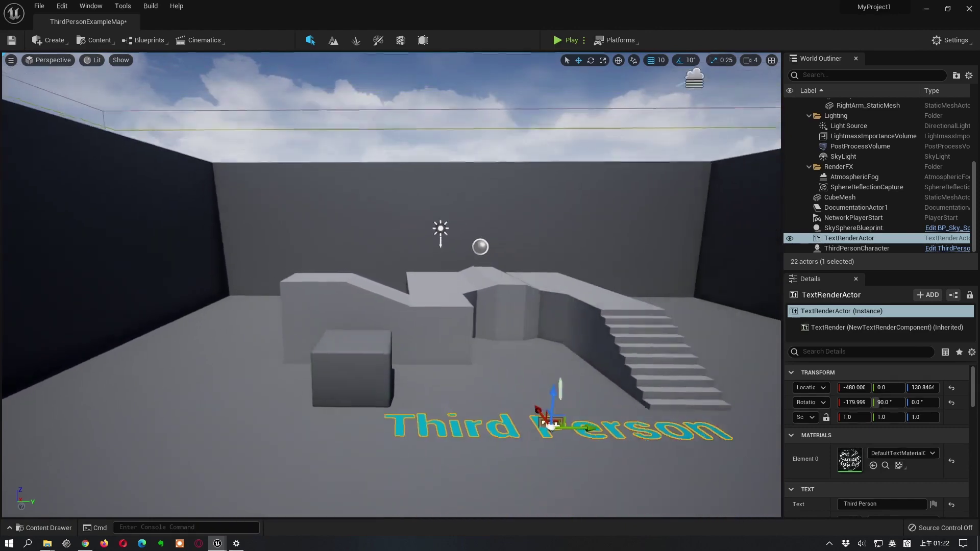
scroll(617, 484, up, 5)
scroll(616, 484, down, 5)
scroll(616, 484, down, 2)
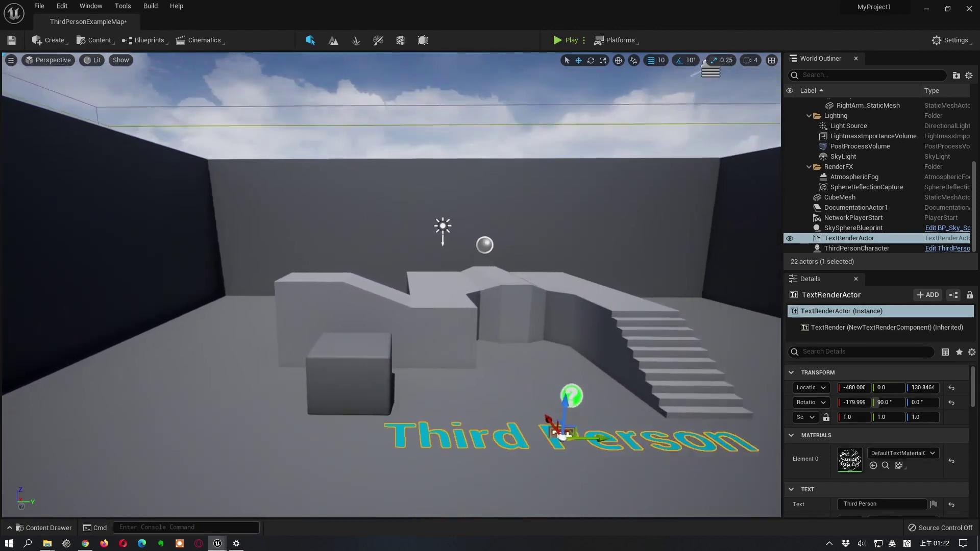
scroll(617, 484, up, 5)
scroll(616, 484, down, 5)
scroll(617, 484, up, 4)
scroll(591, 461, up, 2)
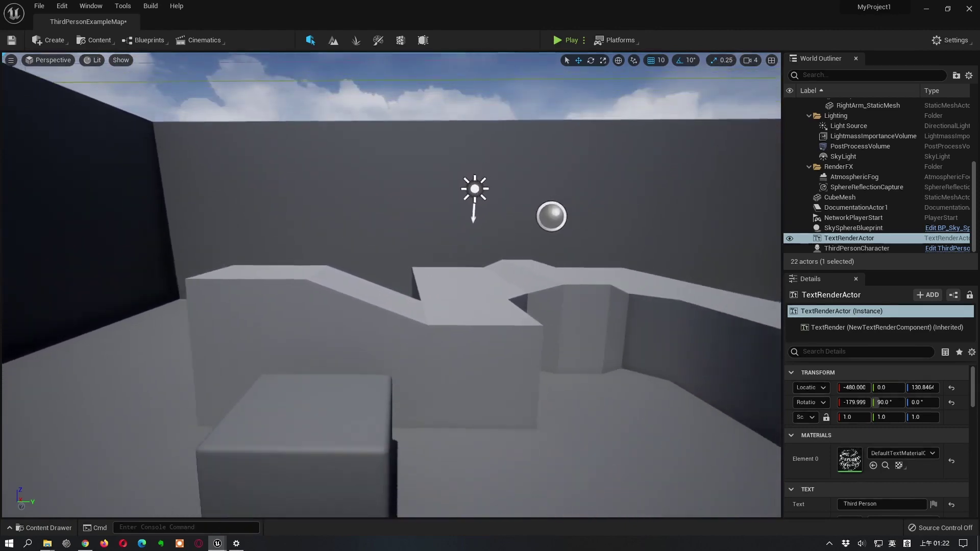
scroll(592, 461, down, 5)
scroll(591, 461, up, 5)
scroll(591, 461, down, 3)
scroll(591, 461, up, 5)
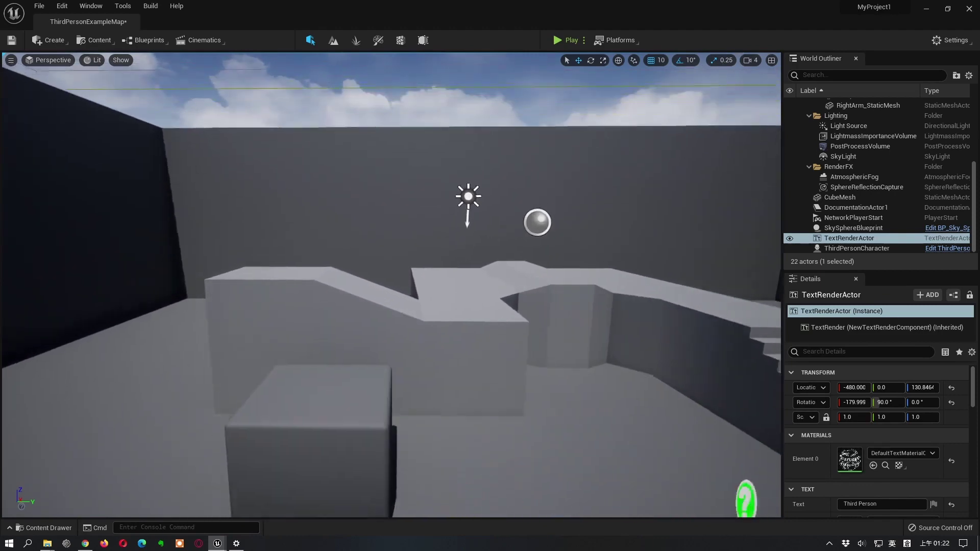
scroll(592, 461, down, 4)
scroll(591, 461, up, 6)
scroll(592, 461, down, 5)
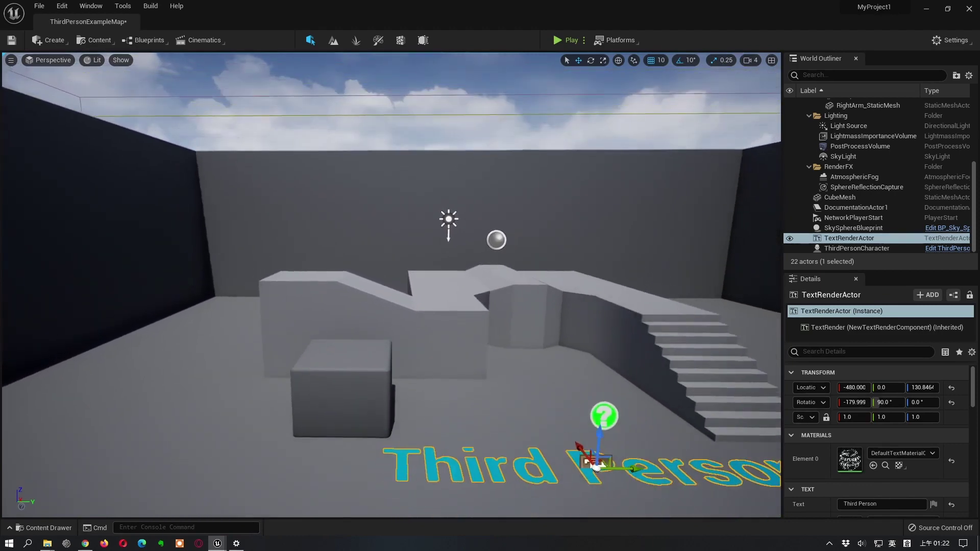
scroll(591, 461, up, 5)
scroll(591, 461, down, 5)
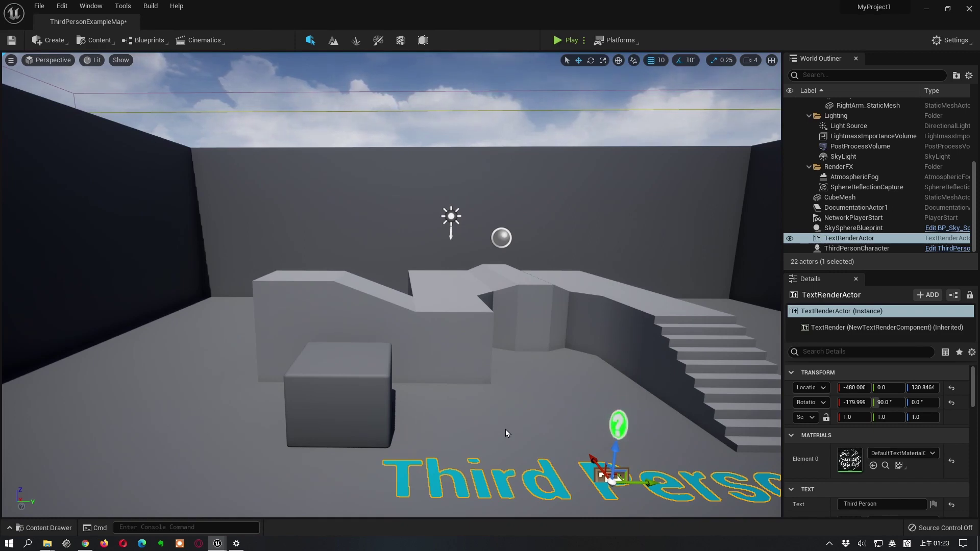
scroll(505, 430, up, 1)
scroll(505, 433, up, 2)
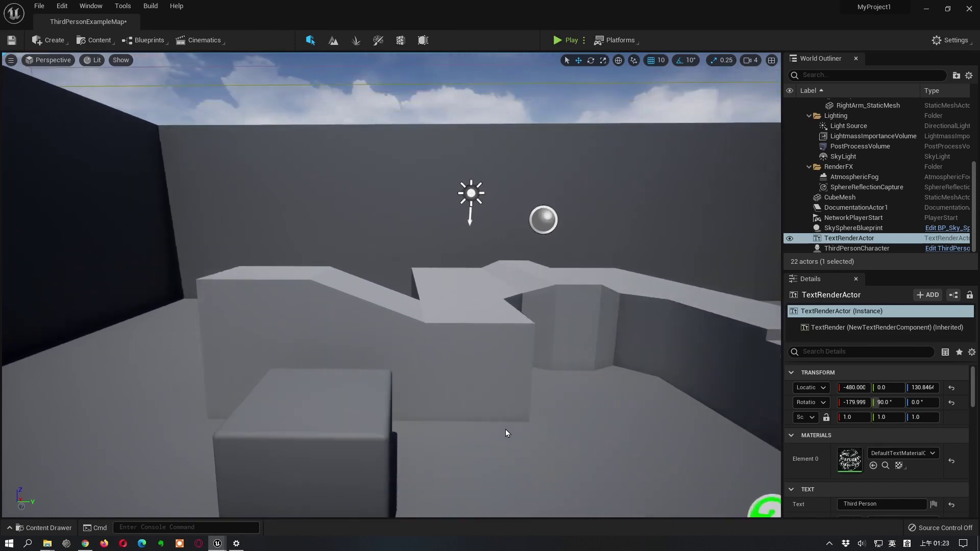
scroll(506, 434, down, 3)
scroll(503, 436, up, 3)
scroll(497, 440, down, 3)
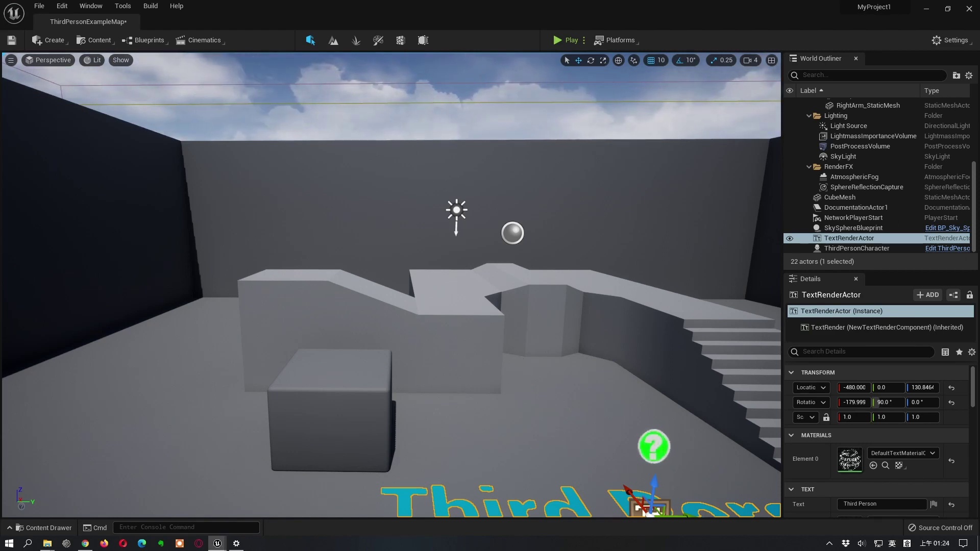
scroll(391, 285, up, 5)
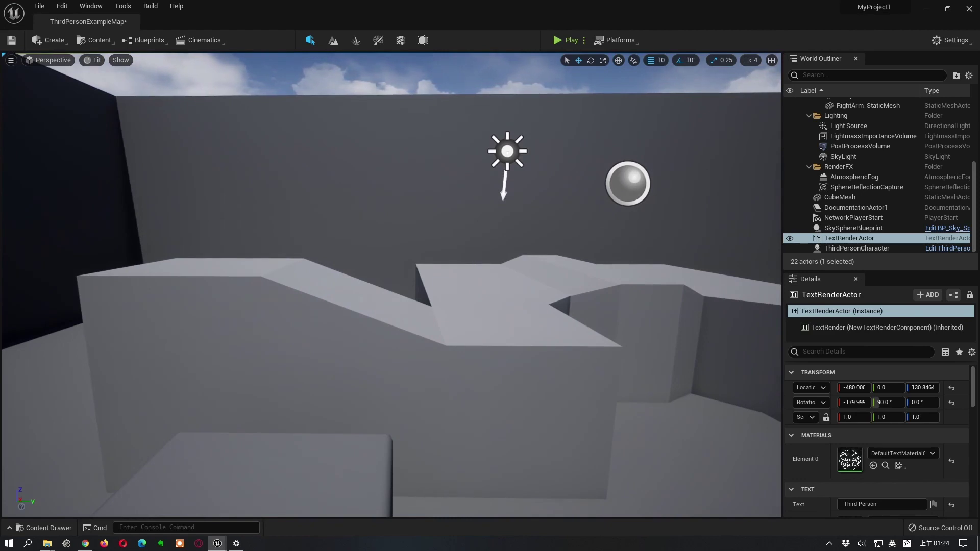
scroll(391, 285, down, 6)
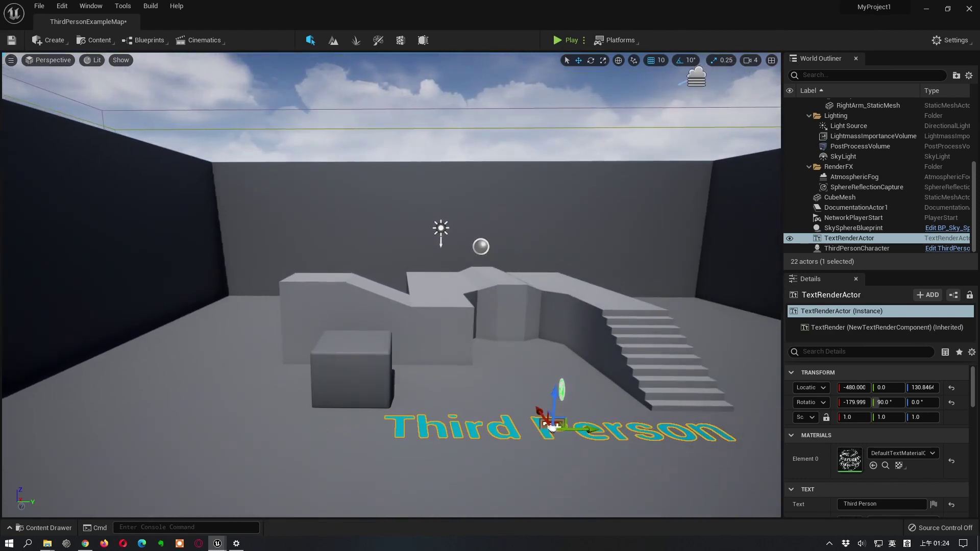
- Move the perspective camera forward, back and sideways until the stairs and the third-person character are in view
key(Up)
key(Left)
key(Down)
key(Right)
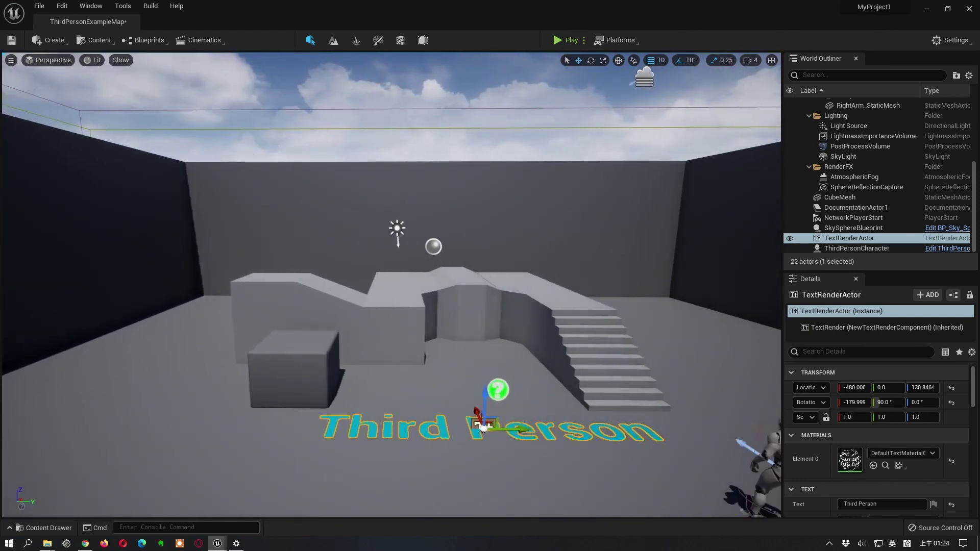
key(Up)
key(Left)
key(Down)
key(Right)
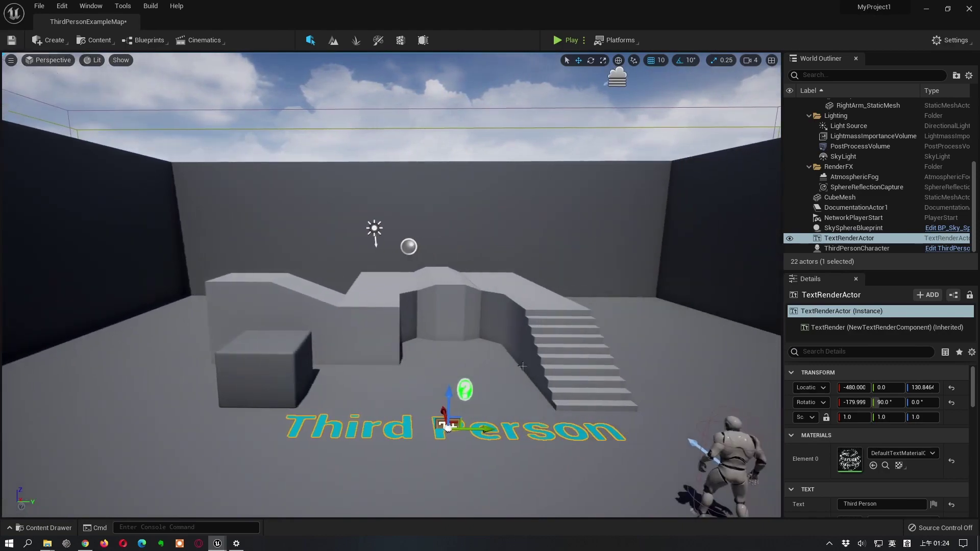
- Turn the camera toward the arena's dark side wall and back to the walkway while moving in all directions
right_drag(385, 363, 470, 364)
key(Up)
key(Left)
key(Down)
key(Right)
key(Up)
key(Left)
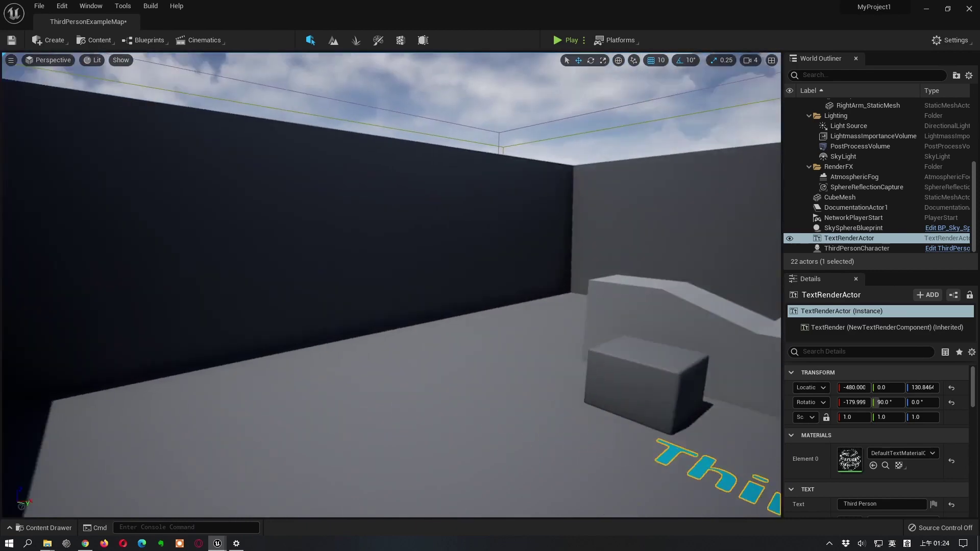
key(Down)
key(Right)
mouse_move(388, 306)
right_down()
mouse_move(358, 307)
mouse_move(373, 306)
right_up()
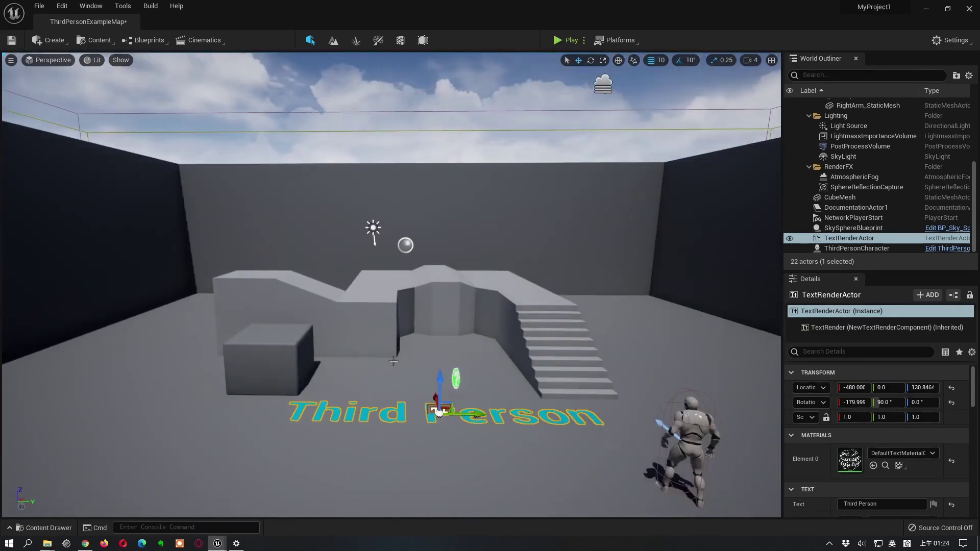
- Slide the camera sideways toward the dark wall and back, and advance it toward the walkway and stairs
key(Left)
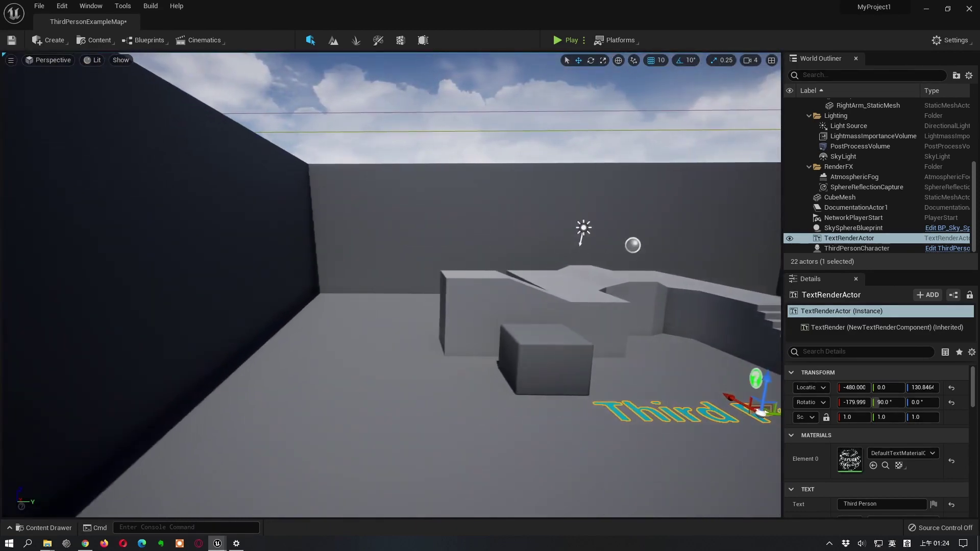
key(Right)
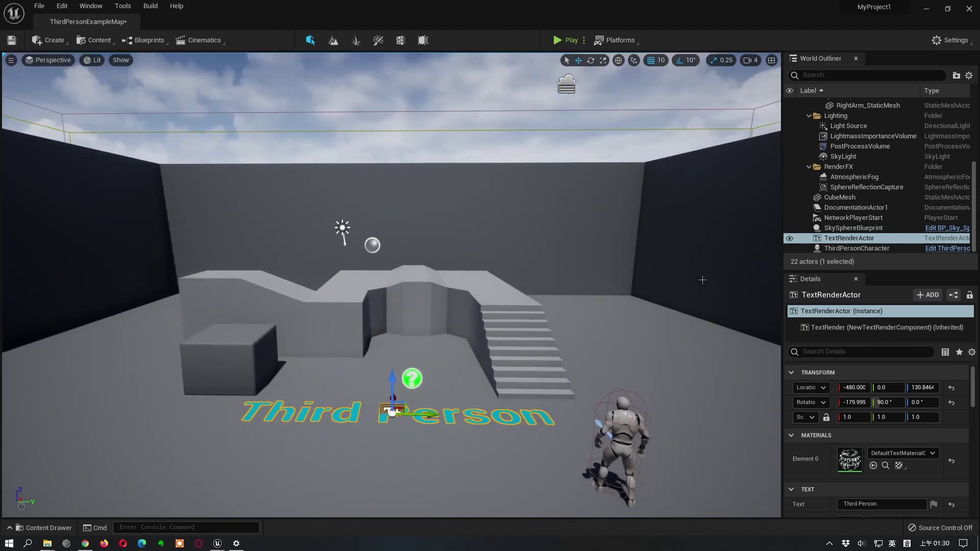
key(Up)
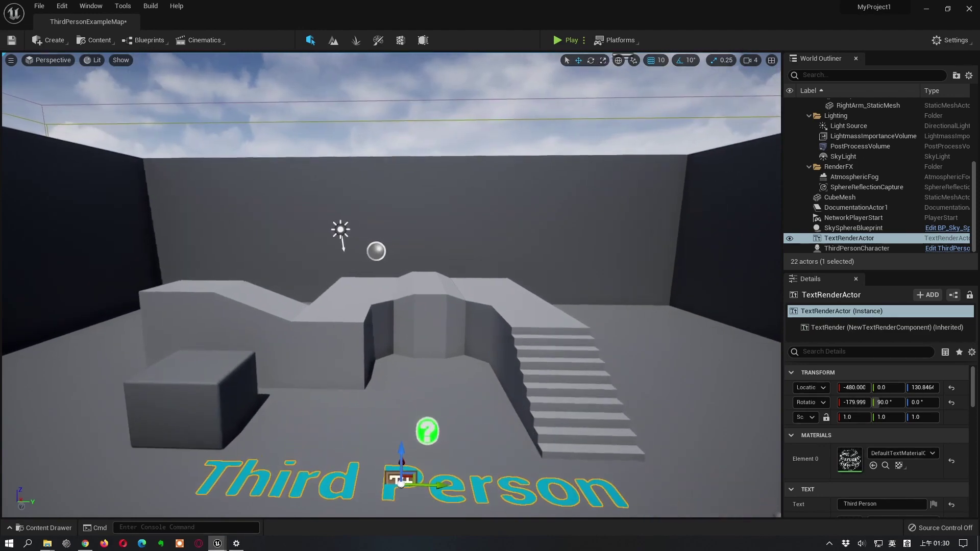
key(Up)
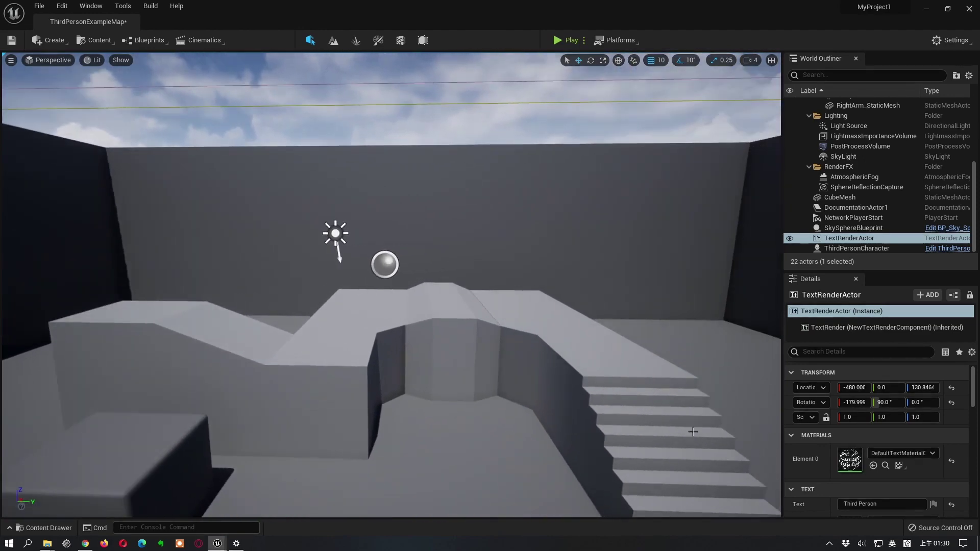
- Set the camera speed to 8 and fly the camera far outside the arena and back
click(755, 62)
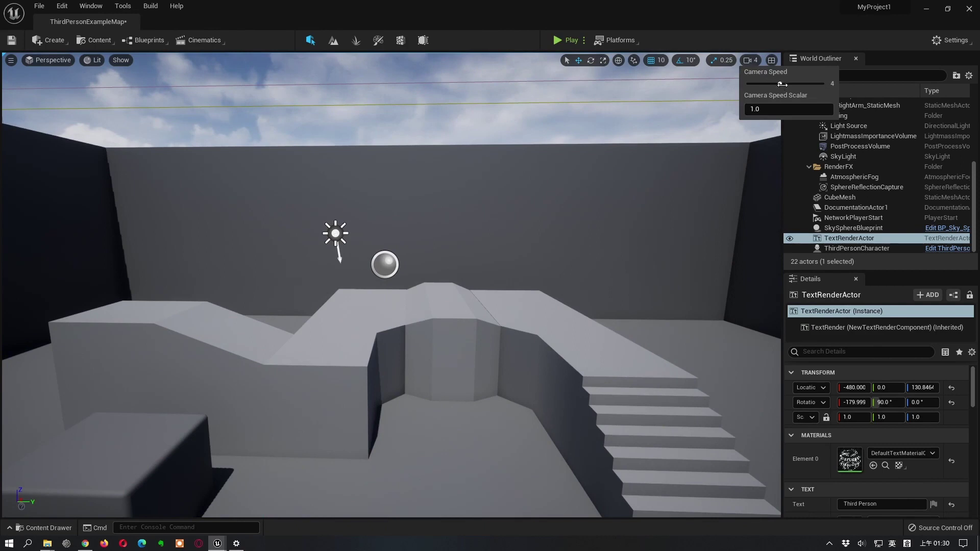
drag(780, 86, 814, 85)
key(f)
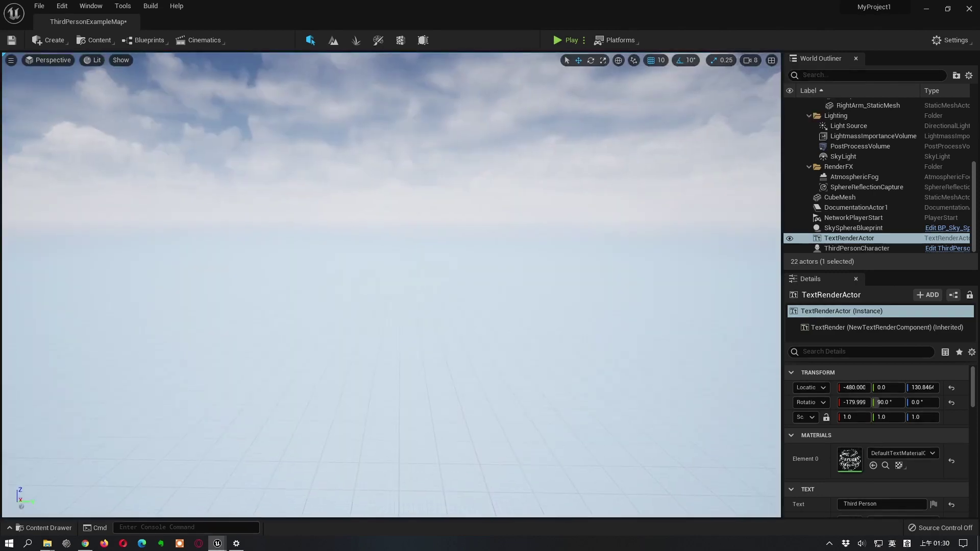
scroll(755, 80, down, 10)
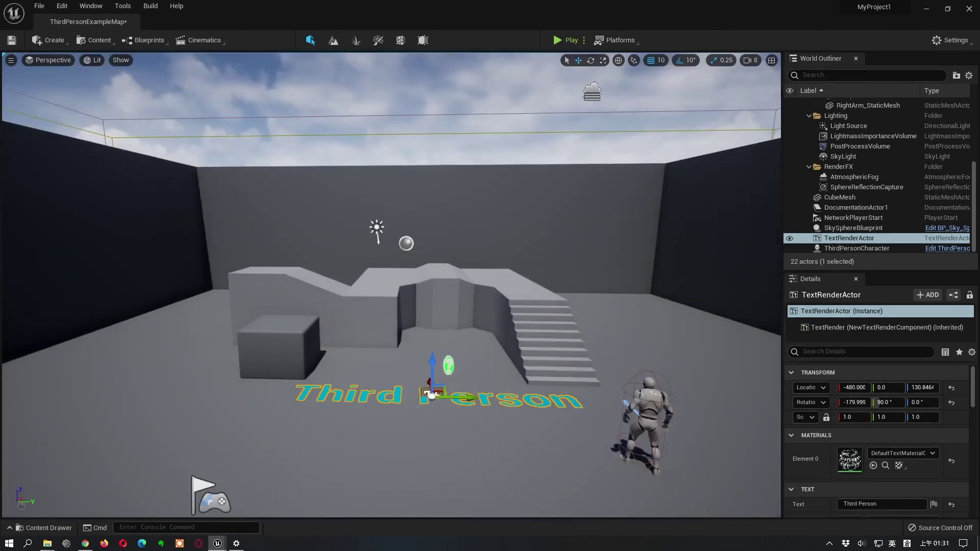
- Set the camera speed to 1 and move the camera slowly closer to the Third Person text
click(750, 61)
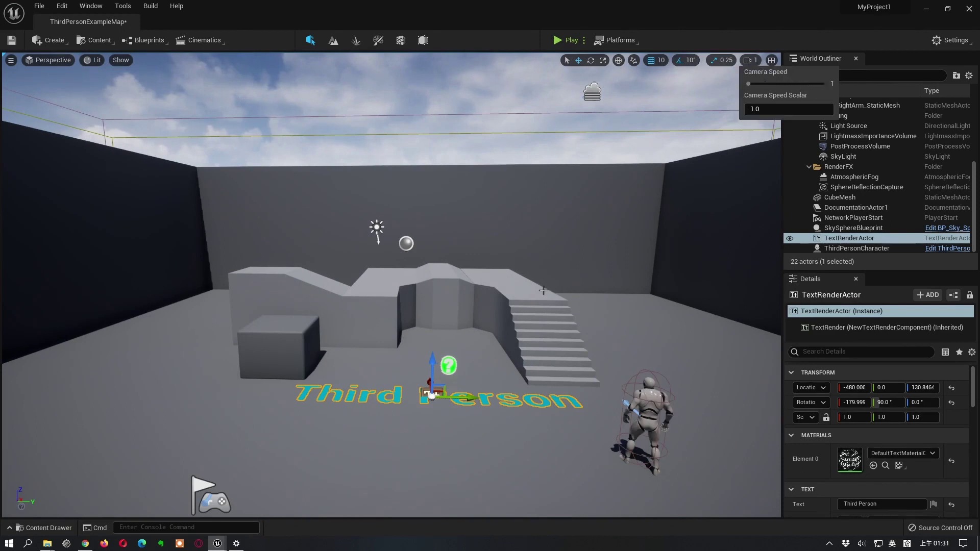
right_drag(543, 290, 530, 327)
key(w)
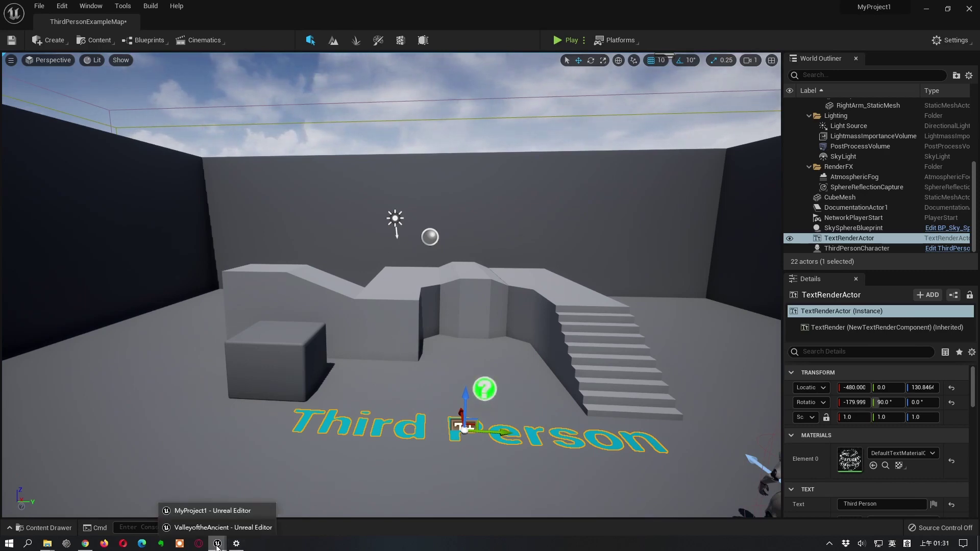
- Switch to the ValleyoftheAncient editor, pull the camera back and raise its camera speed for navigating the canyon
click(212, 528)
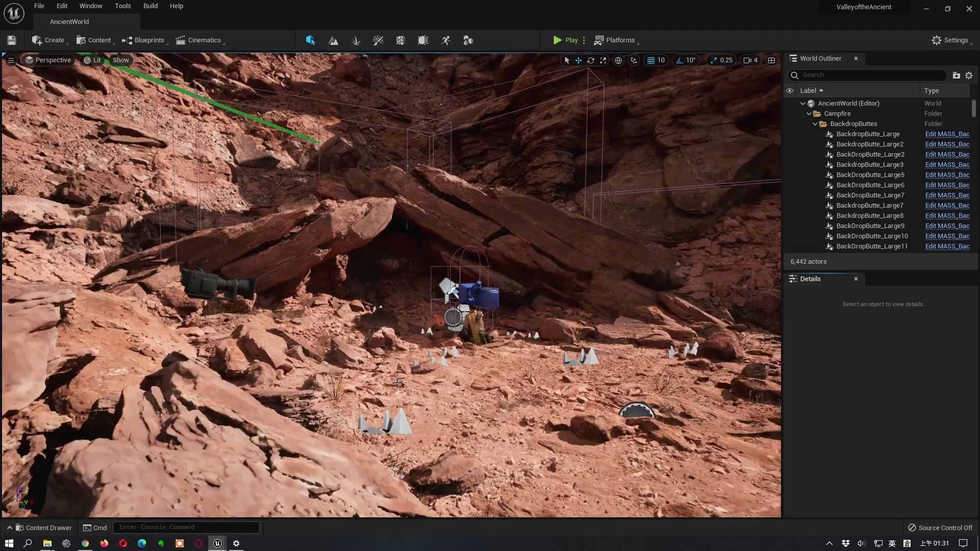
scroll(396, 383, down, 2)
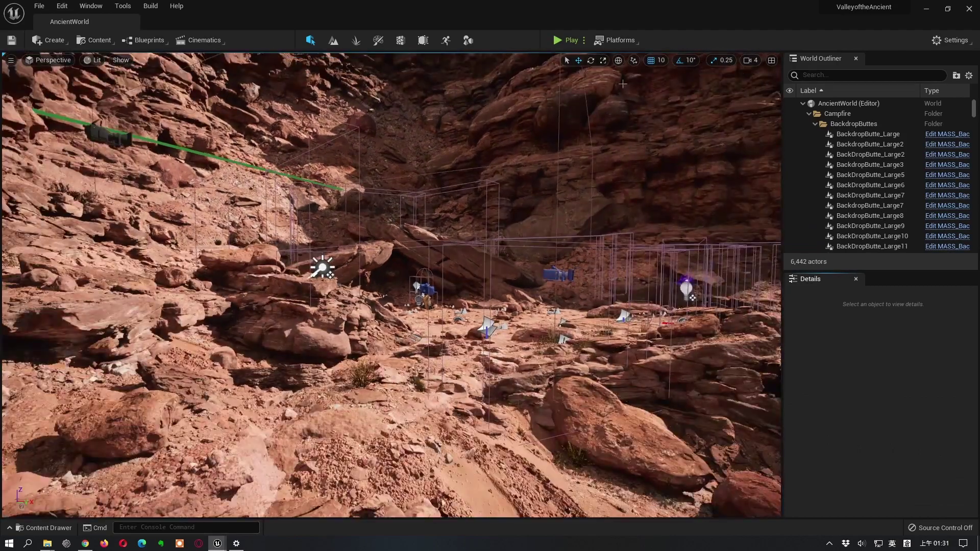
click(747, 62)
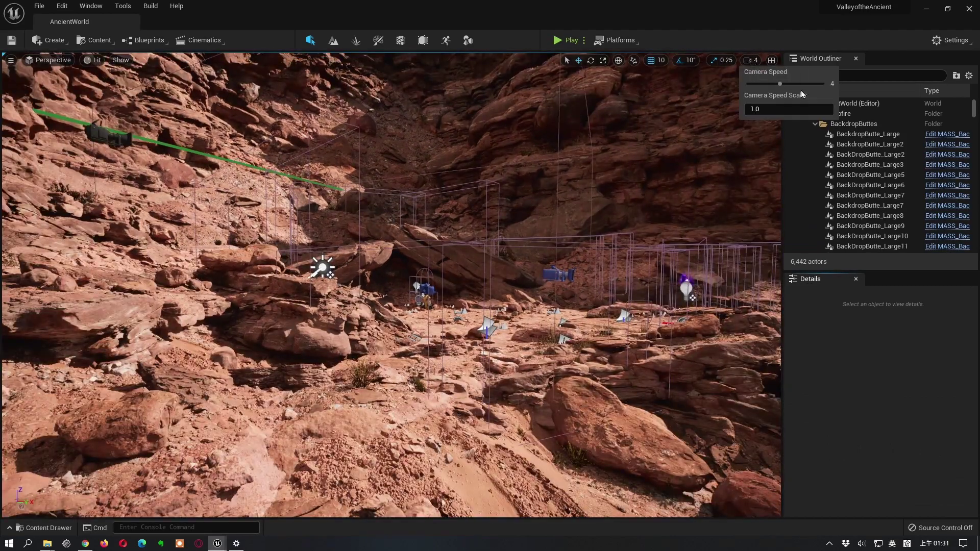
drag(830, 86, 837, 86)
right_drag(553, 211, 551, 213)
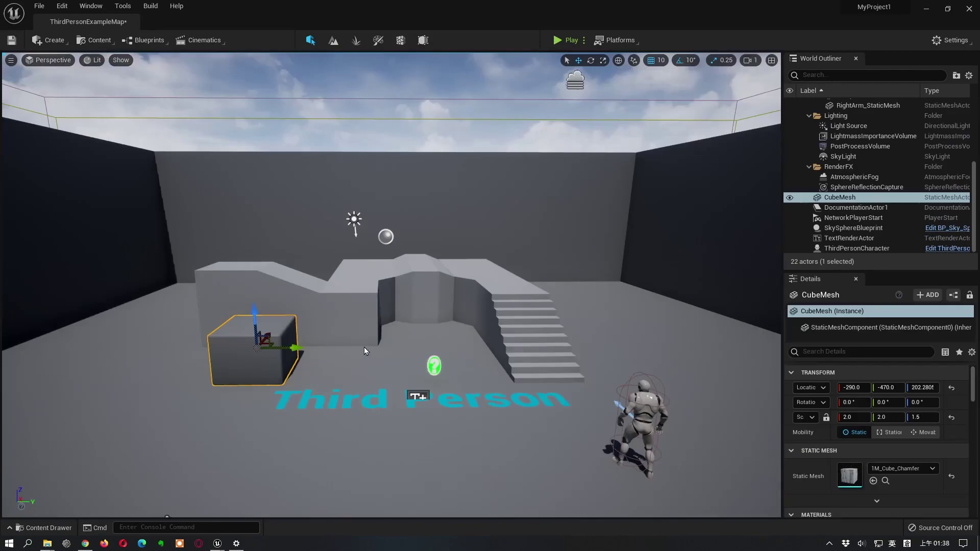
- In the MyProject1 editor, open the Editor Preferences and search for "orbit" settings
right_drag(391, 285, 391, 285)
right_drag(237, 373, 237, 373)
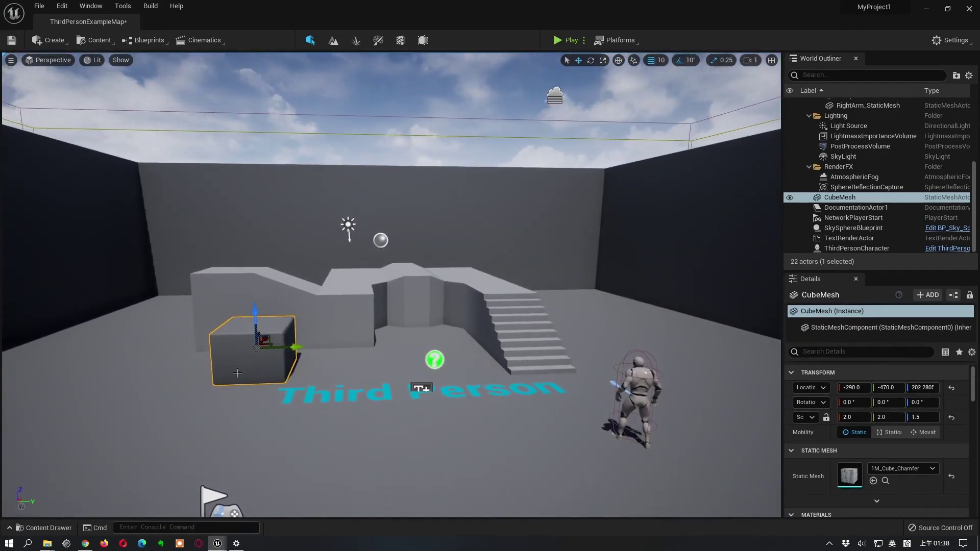
click(62, 6)
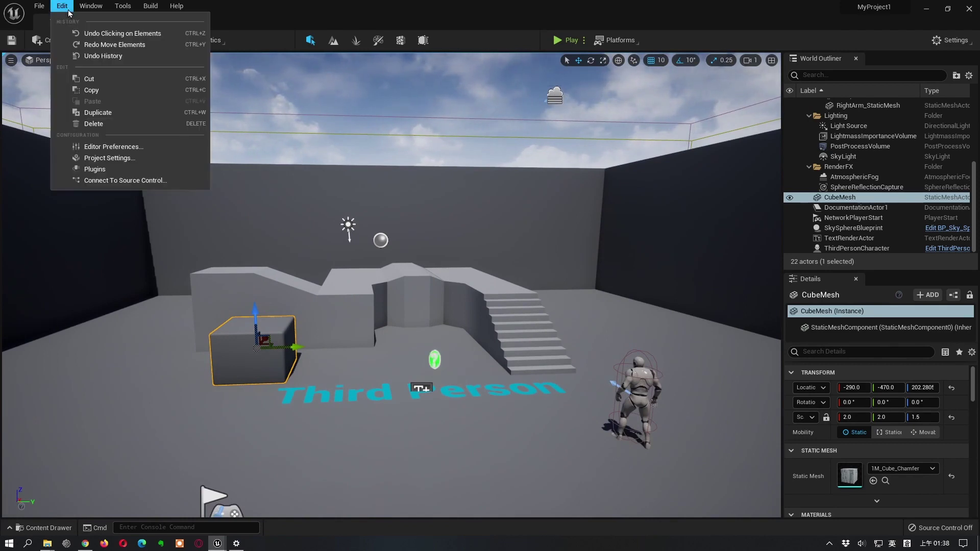
click(131, 148)
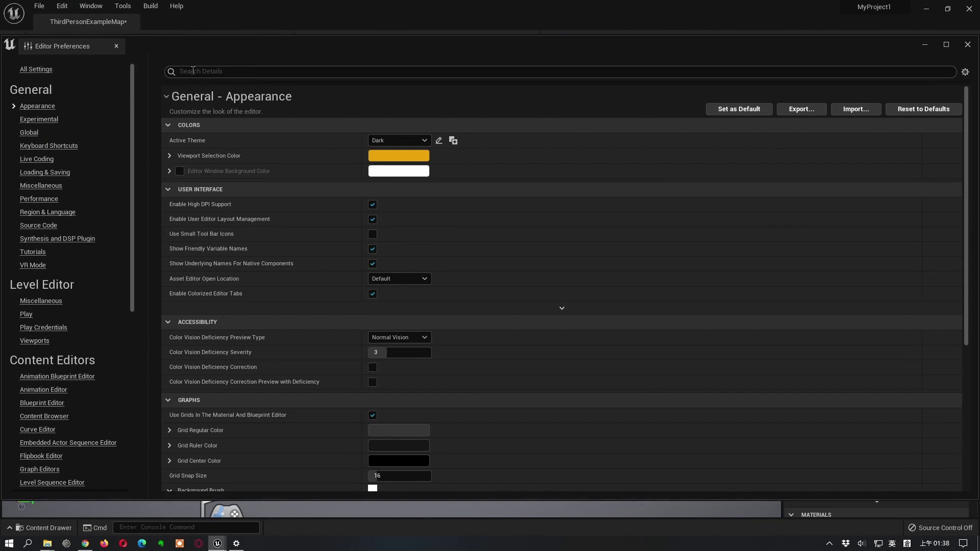
click(227, 72)
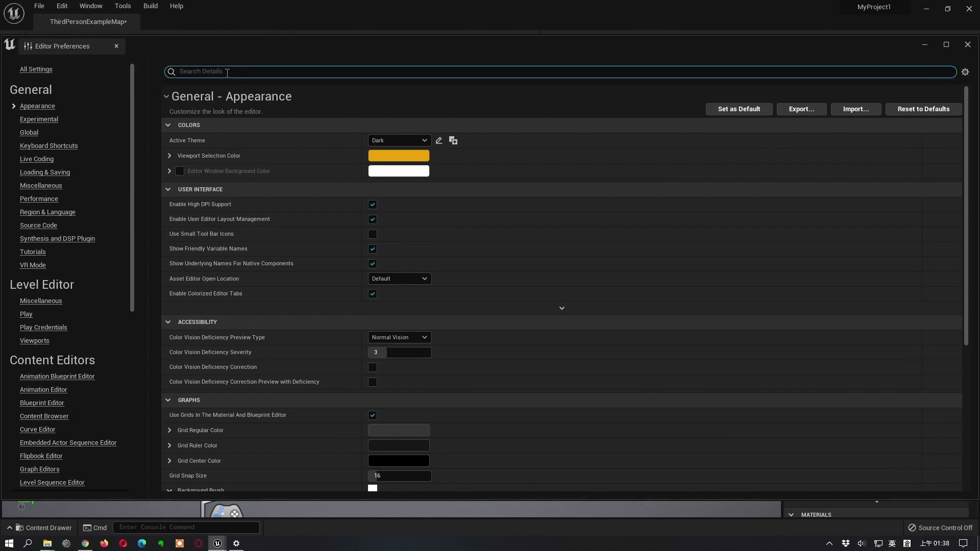
text(orbit)
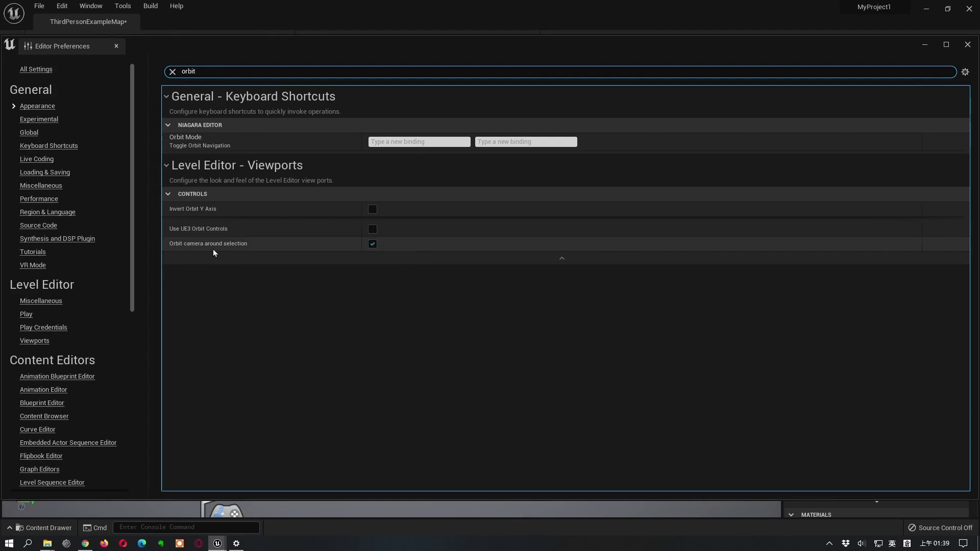
- Turn off "Orbit camera around selection", close the preferences and orbit the level camera to test the setting
click(373, 244)
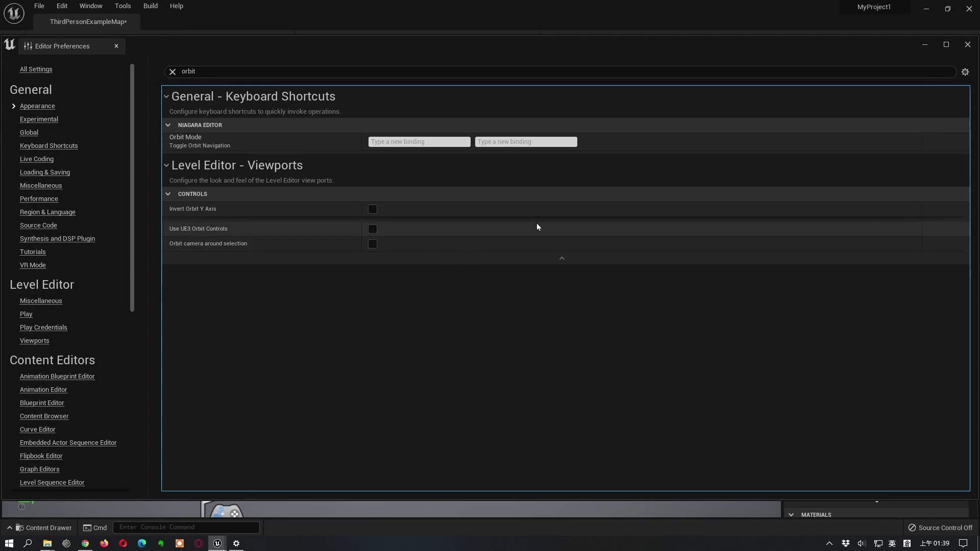
click(968, 46)
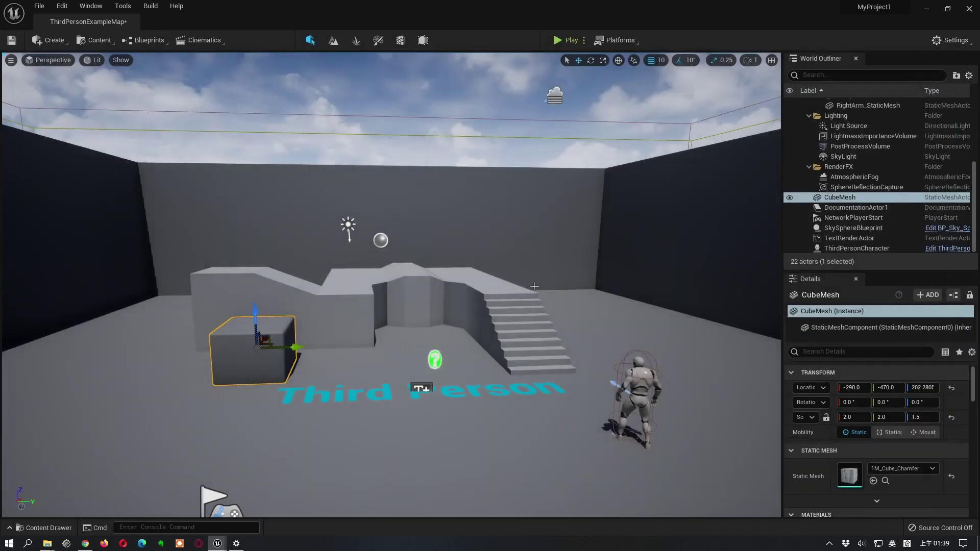
alt+drag(391, 286, 523, 289)
alt+drag(434, 314, 588, 327)
alt+drag(513, 308, 517, 323)
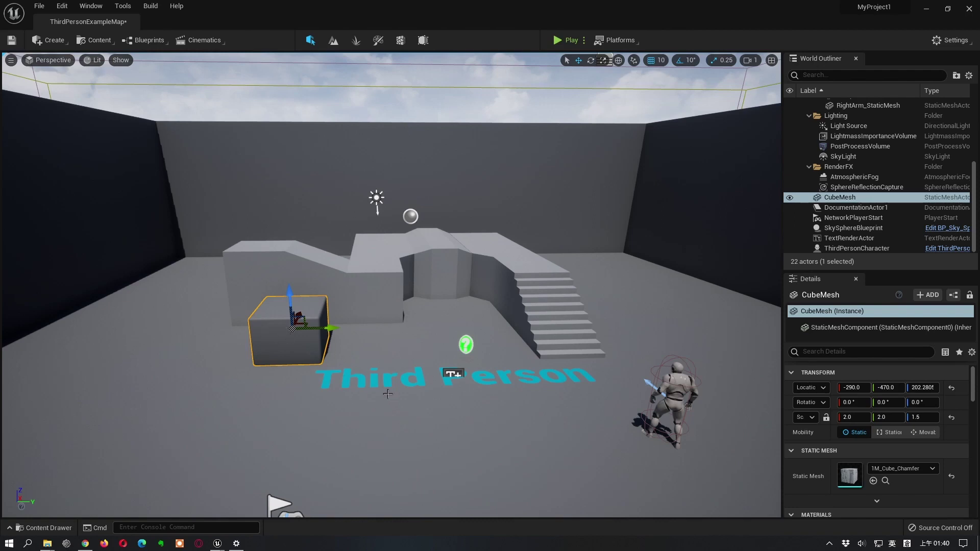
- Focus the camera on the selected cube, then on the linear stairs, pulling back after each to show the arena
key(f)
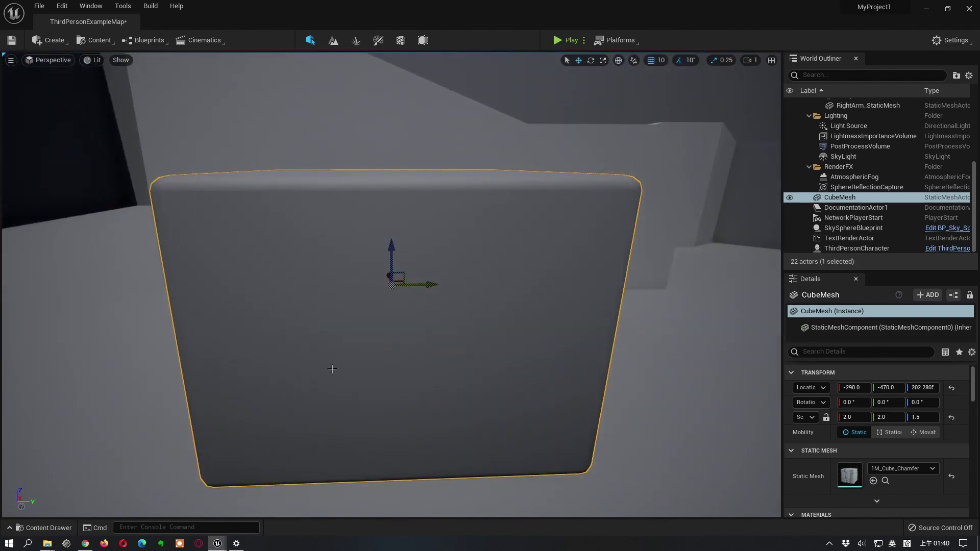
scroll(340, 388, down, 10)
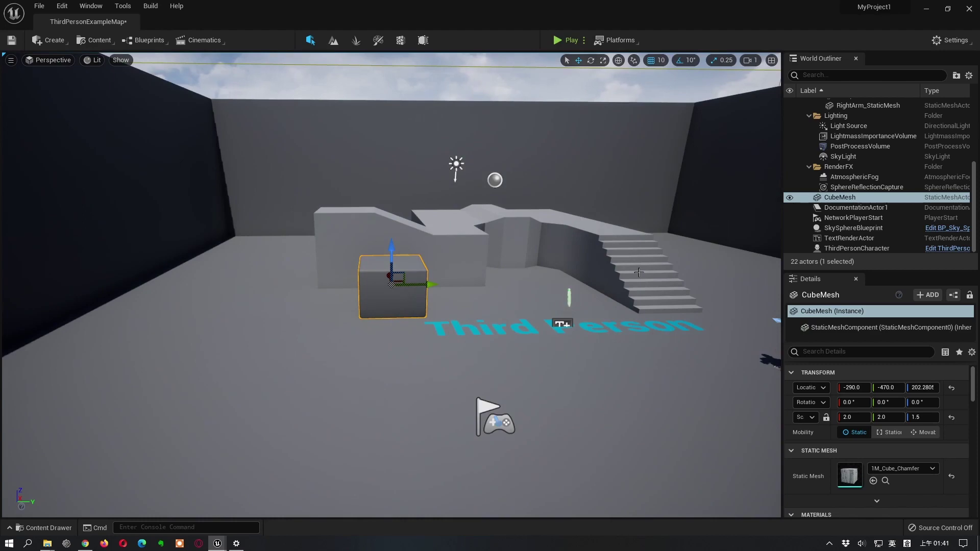
click(638, 273)
key(f)
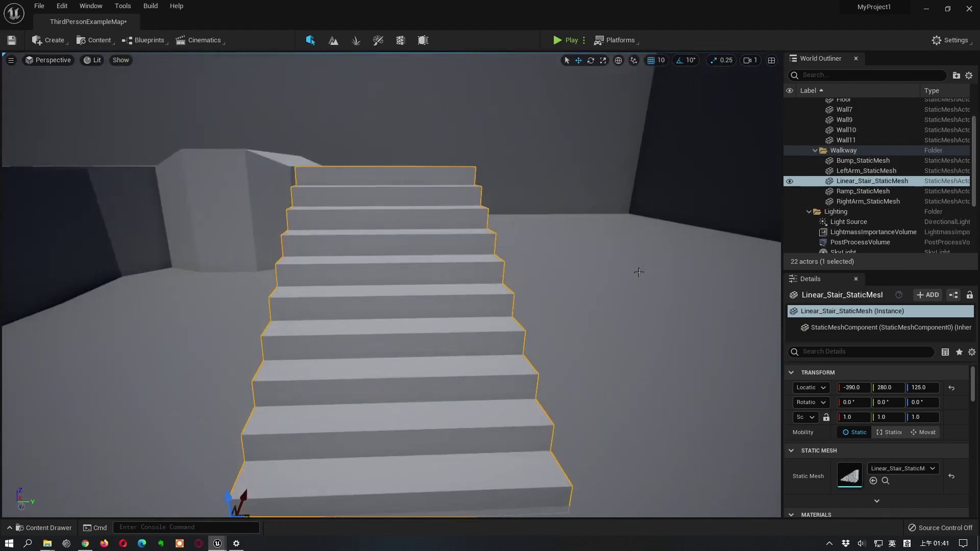
scroll(522, 367, down, 6)
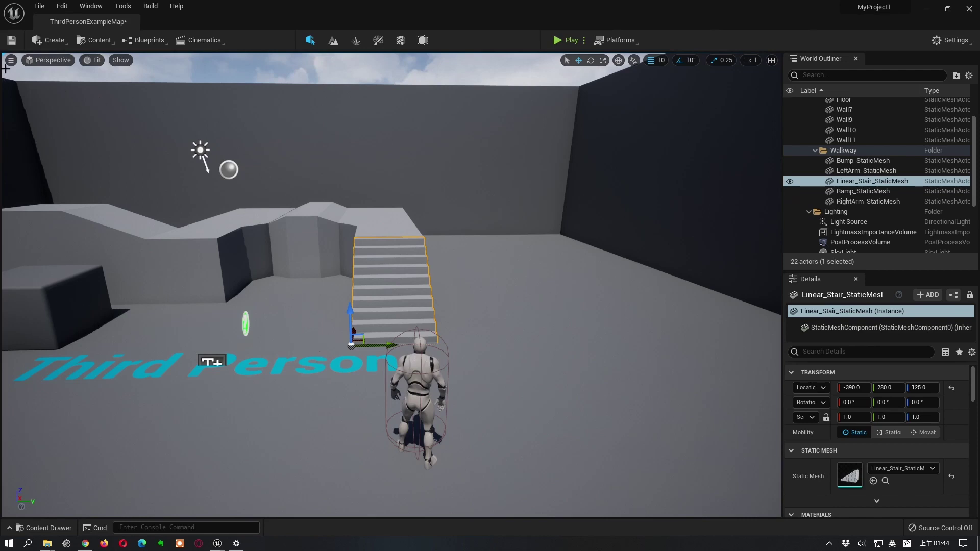
- Display the third-person level in Wireframe view mode and check the other view modes available
click(95, 64)
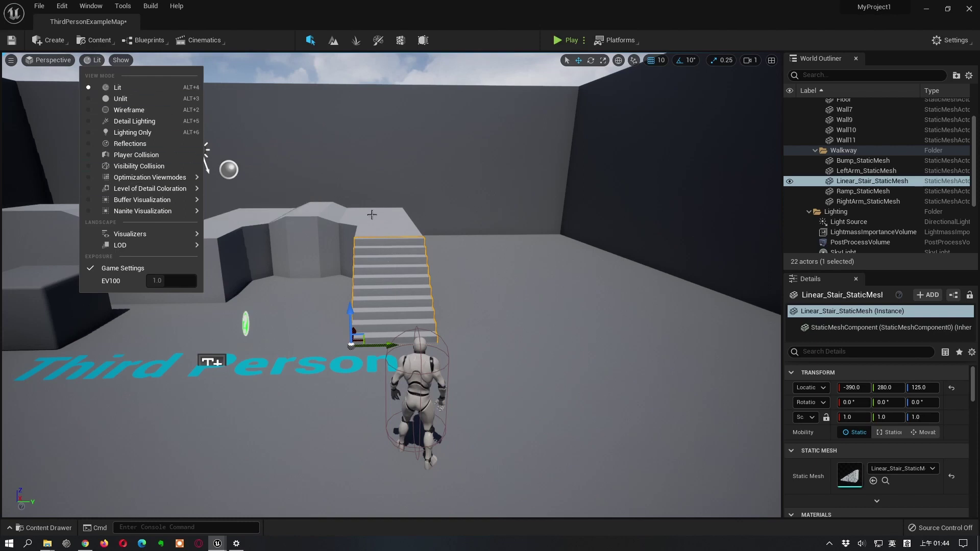
click(131, 109)
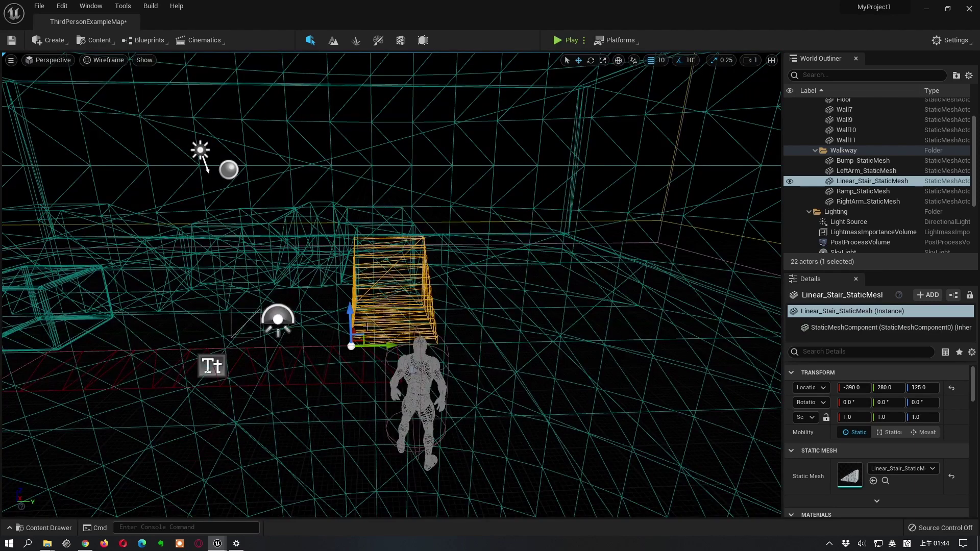
click(108, 60)
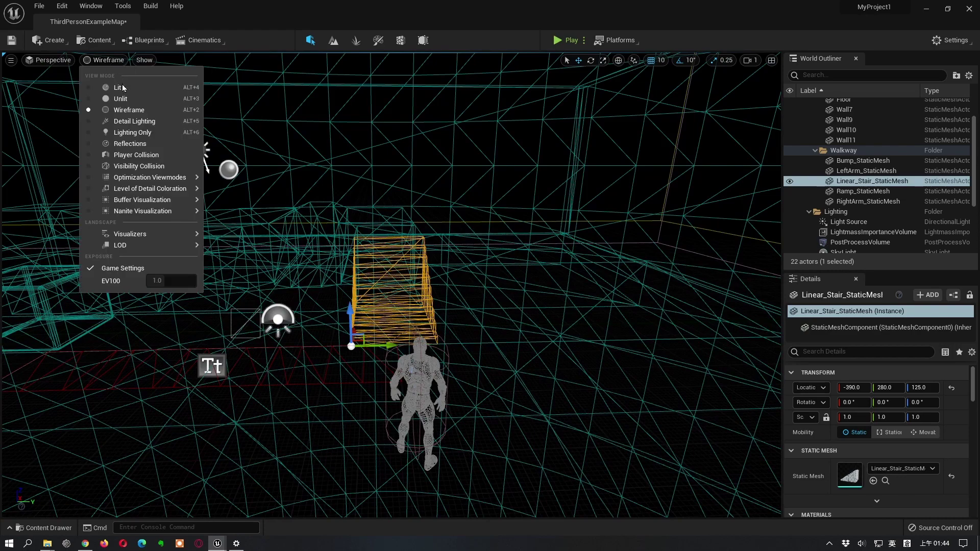
click(144, 60)
click(211, 17)
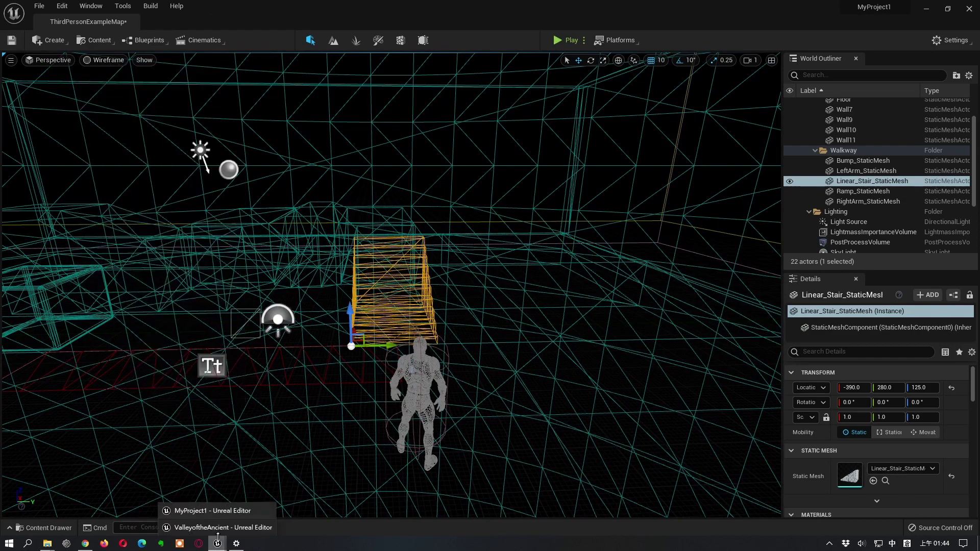
- Switch to the ValleyoftheAncient editor and display the canyon in Unlit view mode
click(220, 529)
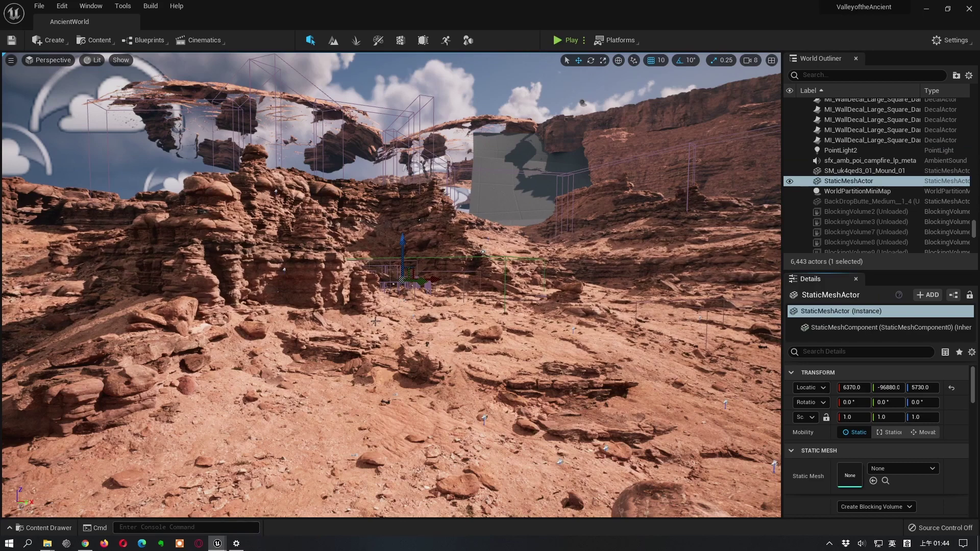
click(94, 63)
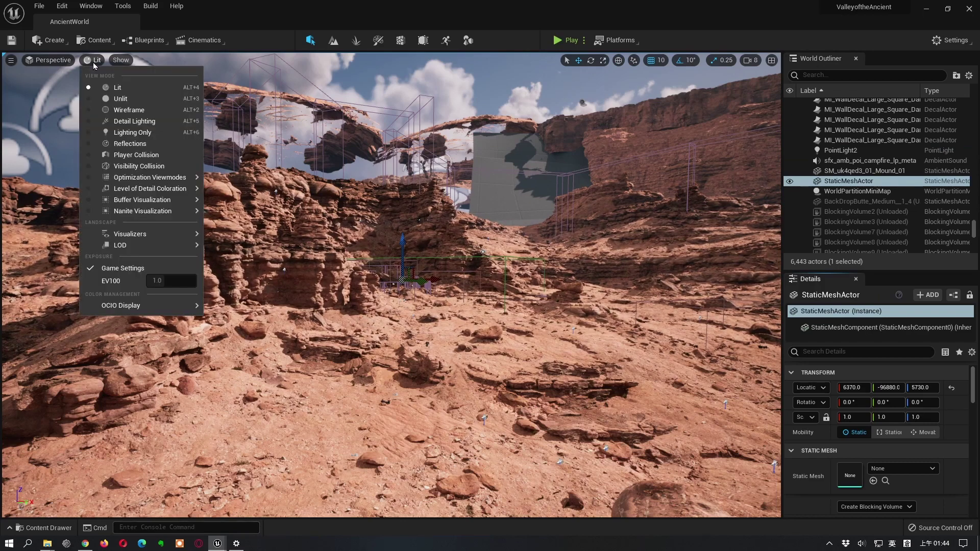
click(126, 99)
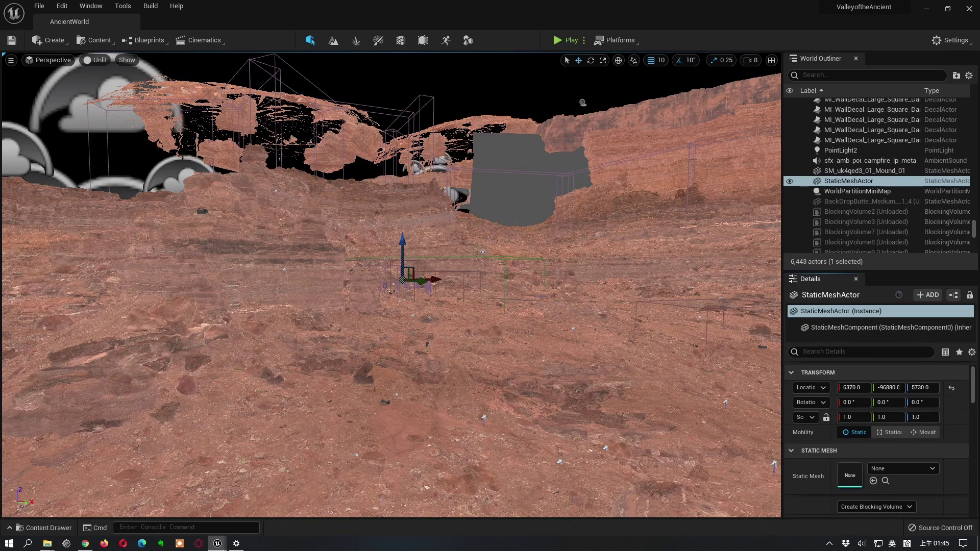
- Show the canyon in Lighting Only view mode, then change it to Detail Lighting
click(101, 60)
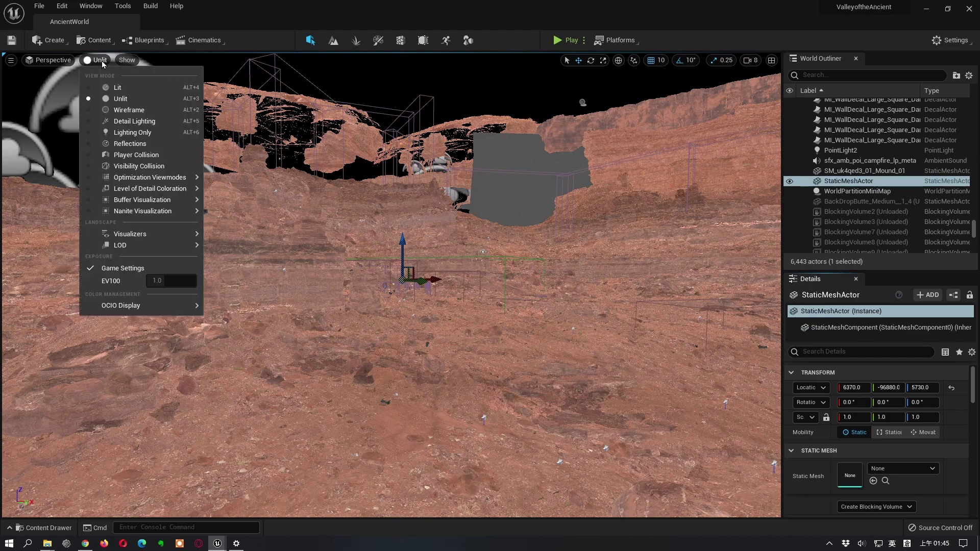
click(127, 134)
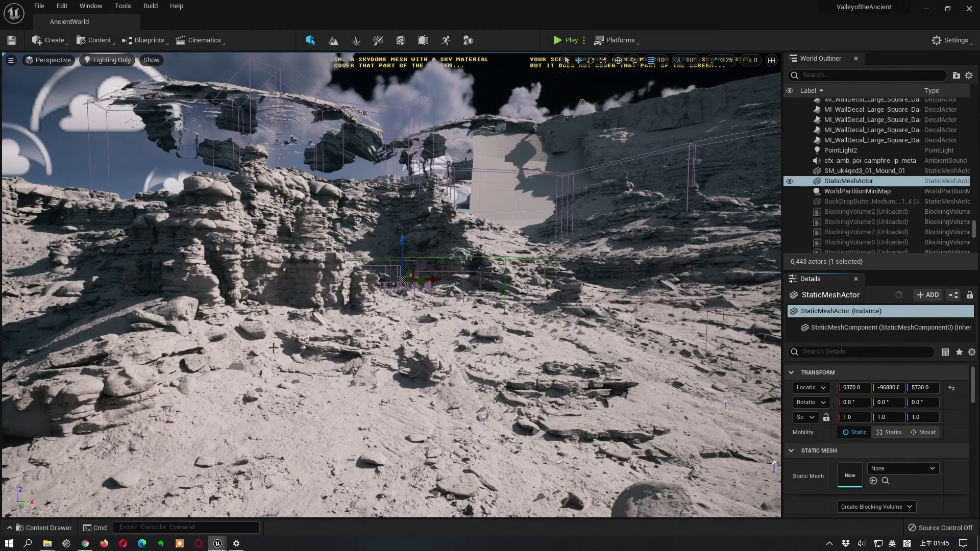
click(107, 60)
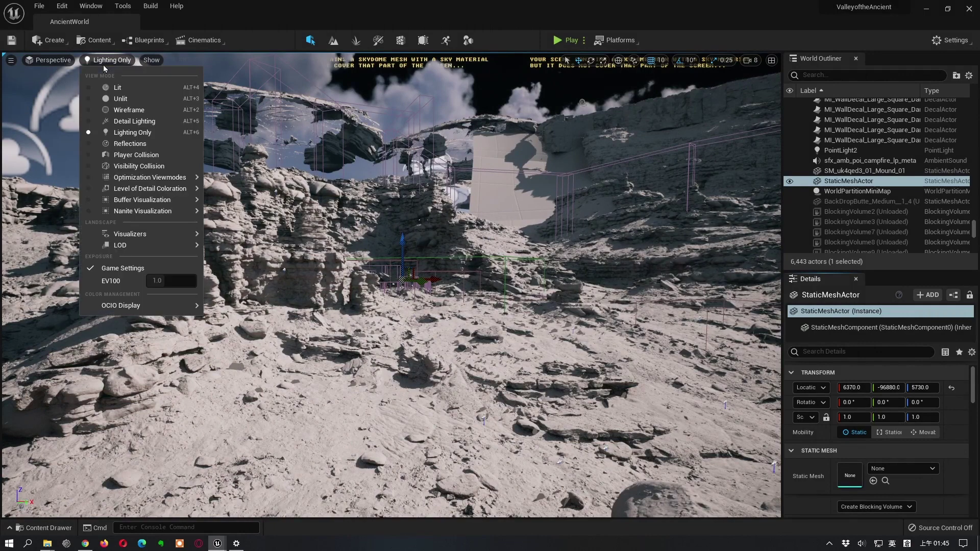
click(131, 123)
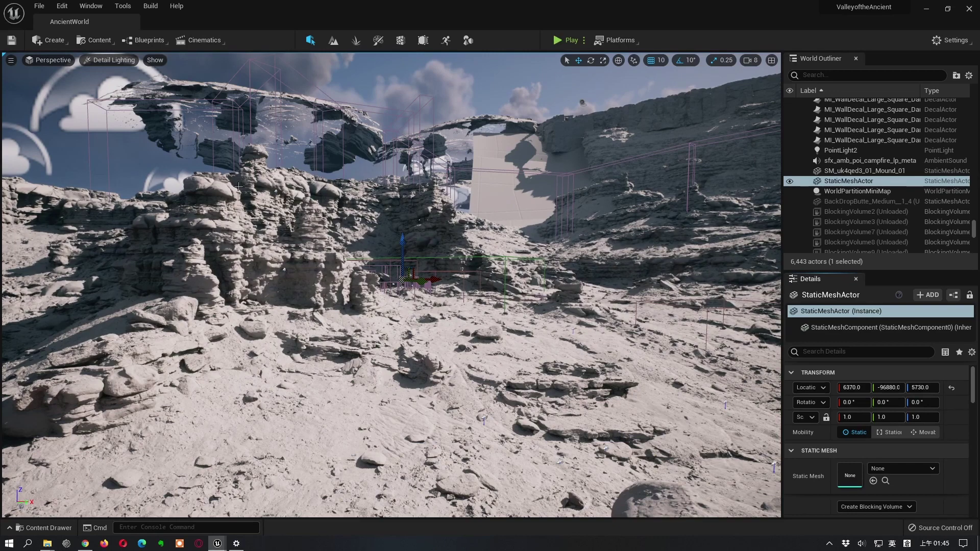
- Examine the remaining view modes, including Level of Detail Coloration, and the viewport's show flags
click(121, 59)
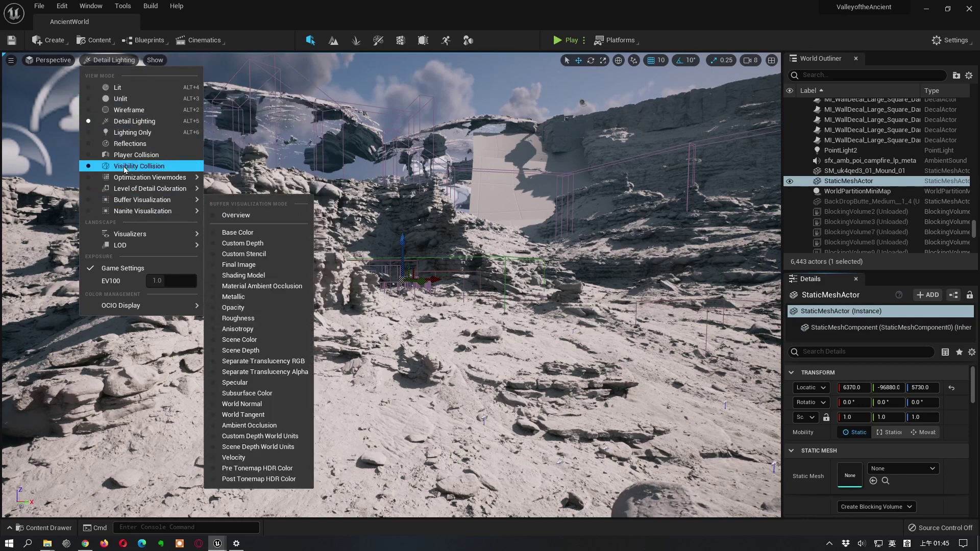
mouse_move(128, 189)
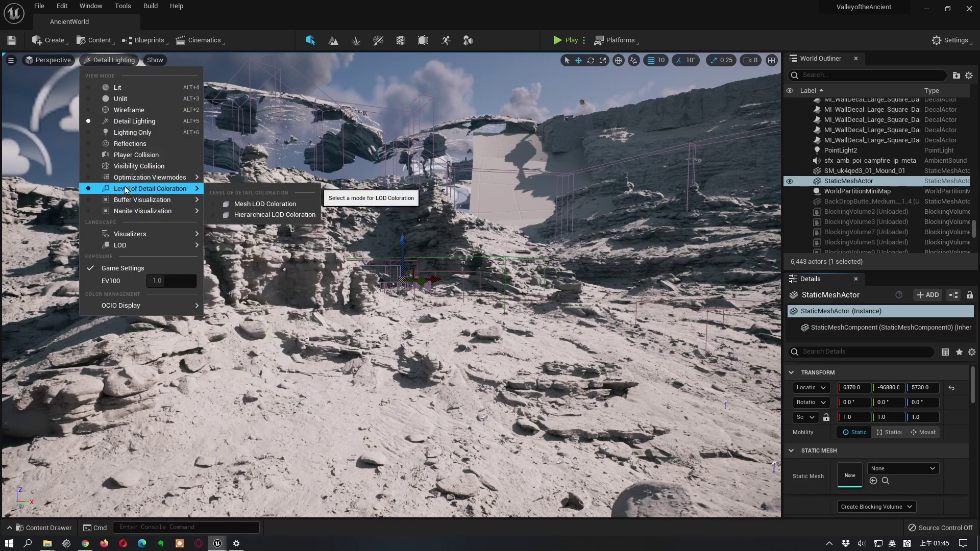
click(156, 60)
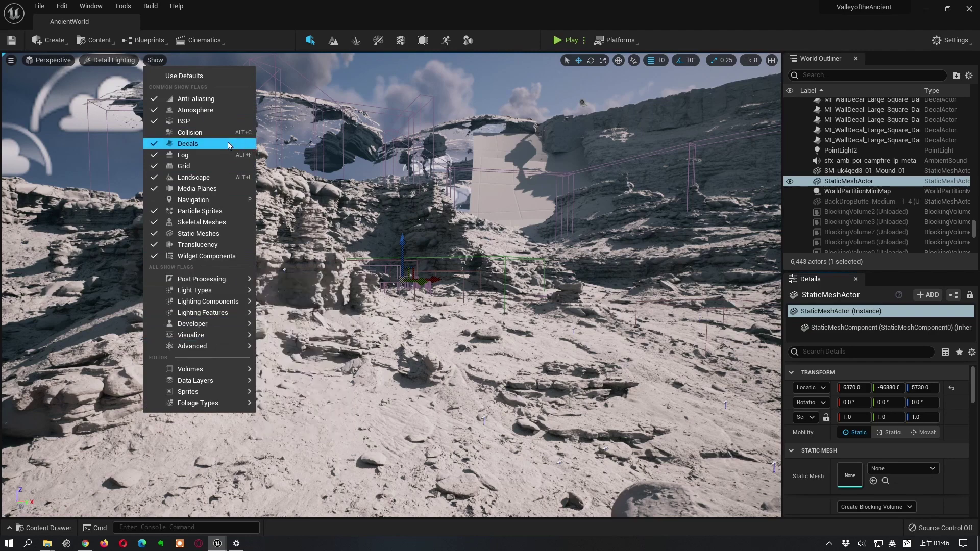
mouse_move(201, 278)
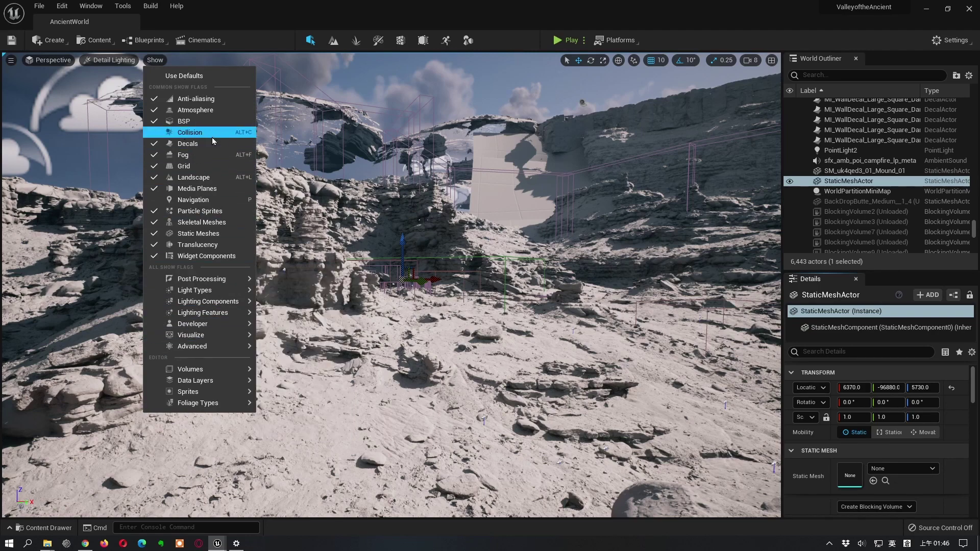
click(331, 19)
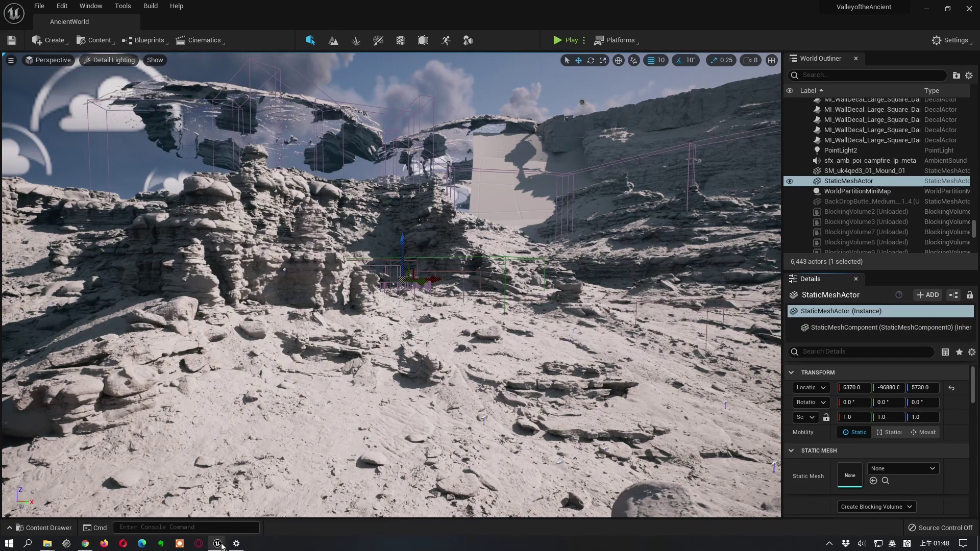
- Switch to the MyProject1 editor, play the third-person level in the viewport and stop the play session
mouse_move(222, 547)
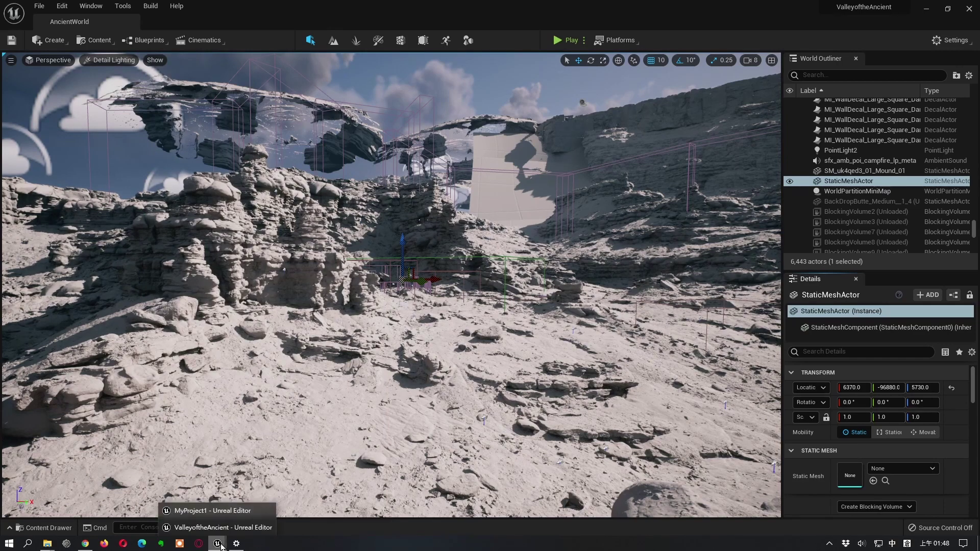
click(220, 511)
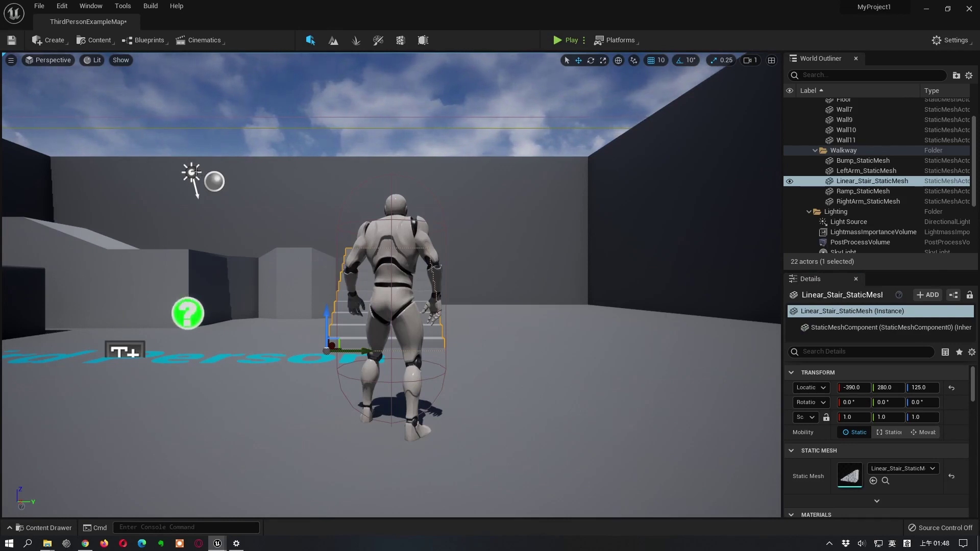
click(567, 40)
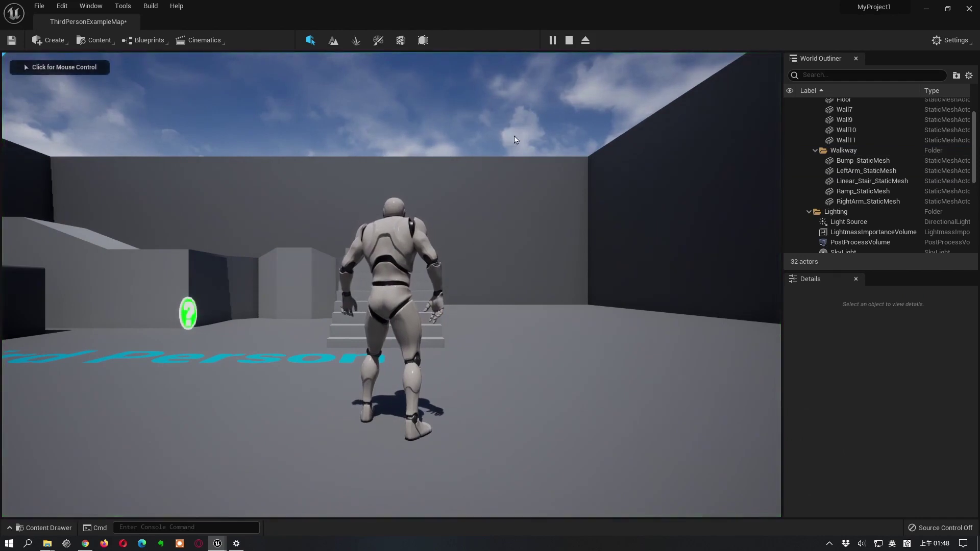
click(569, 40)
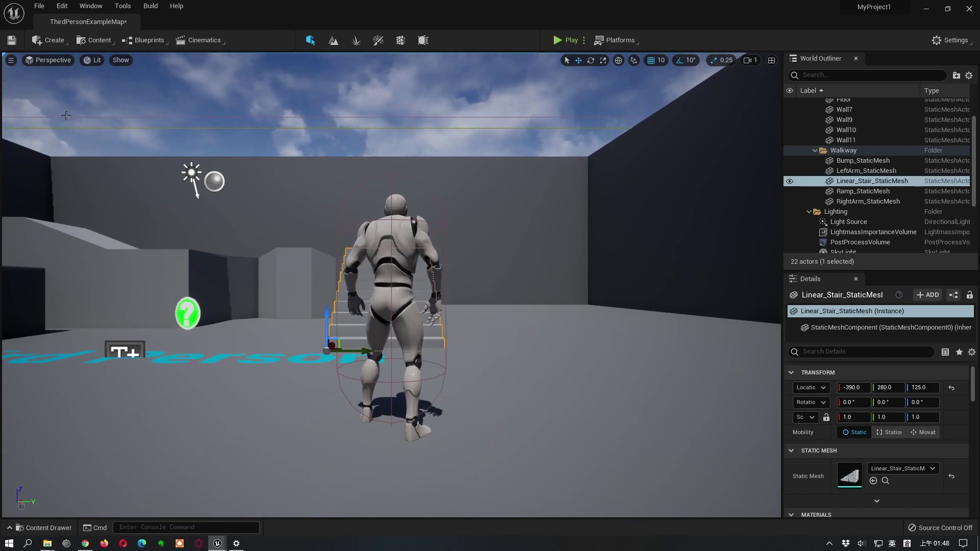
- Turn Game View on to hide the editor icons and gizmos, then turn it off again
click(11, 61)
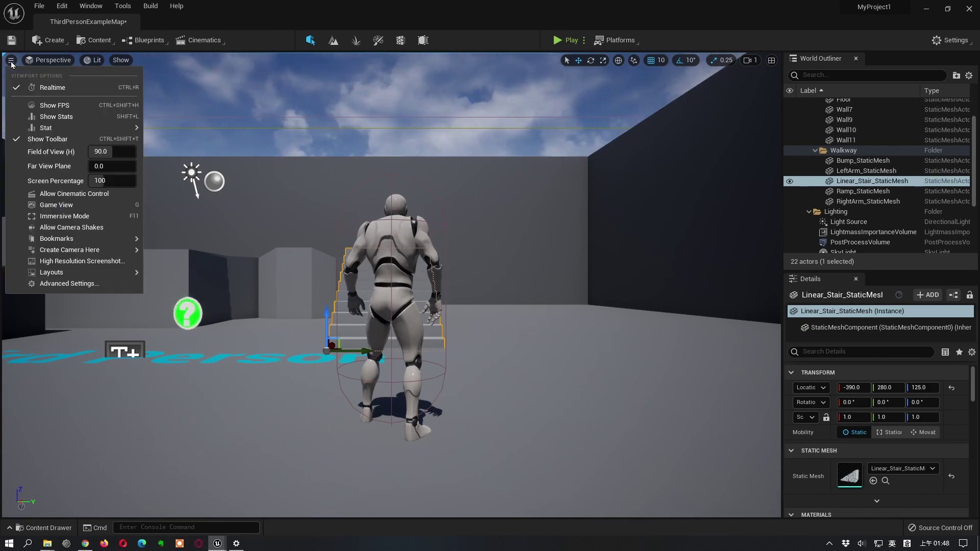
click(53, 205)
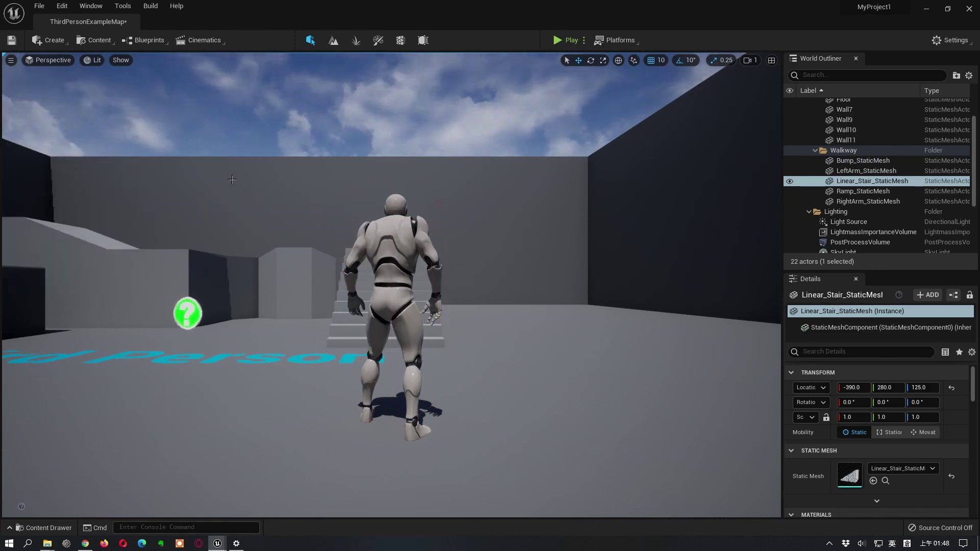
click(11, 61)
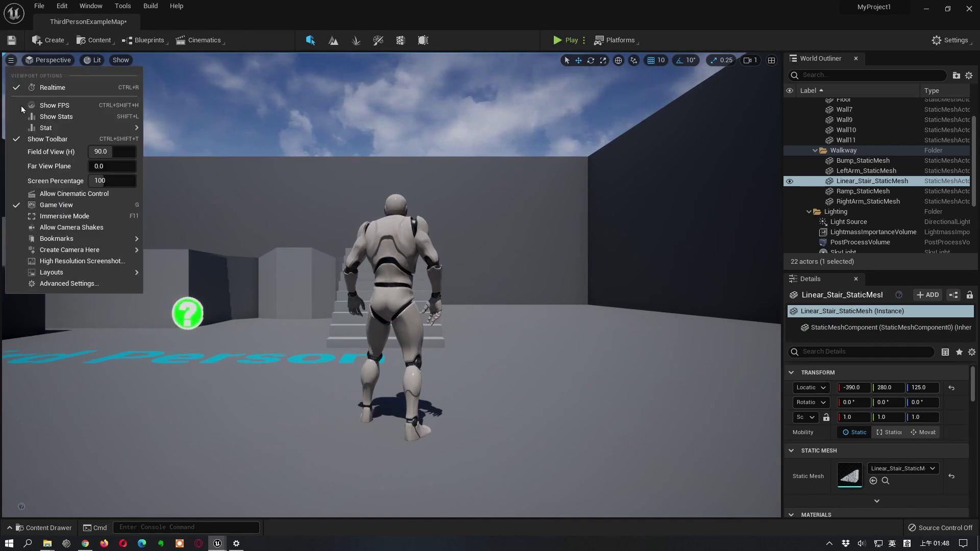
click(46, 204)
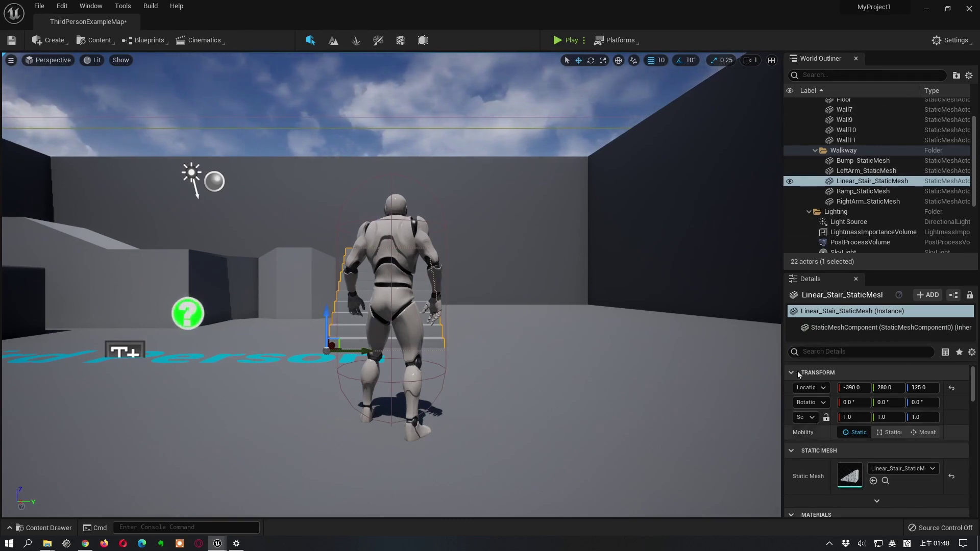
- Enable Immersive Mode for the viewport and review the viewport options available in it
click(10, 61)
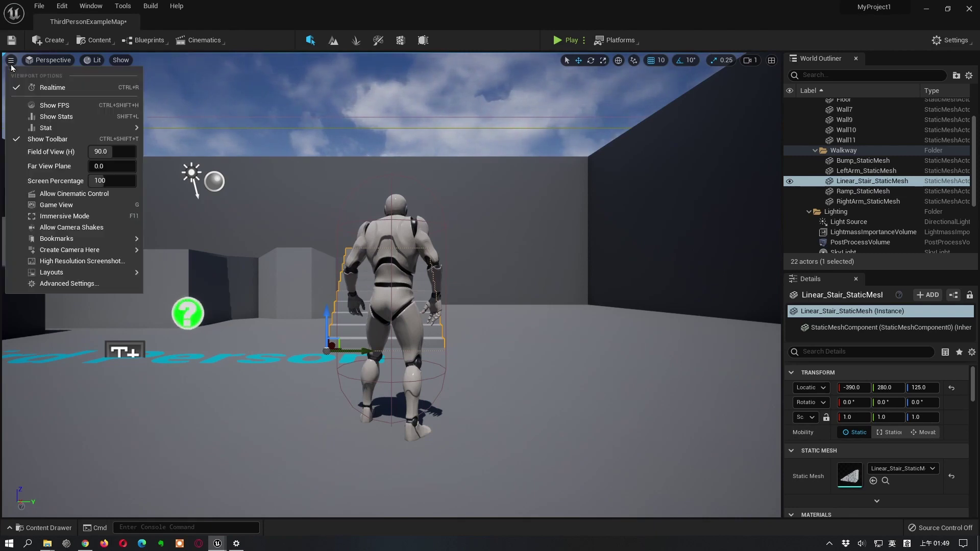
click(79, 217)
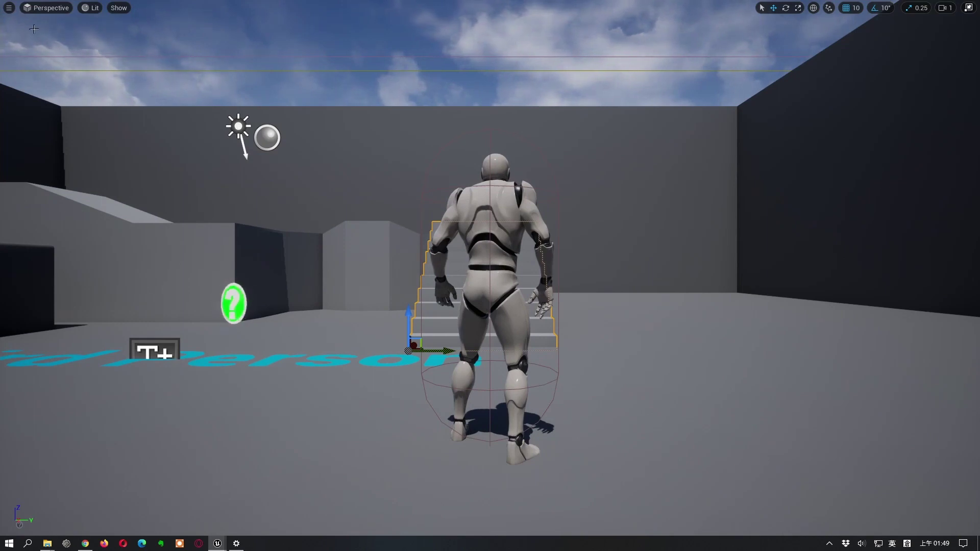
click(9, 8)
mouse_move(71, 189)
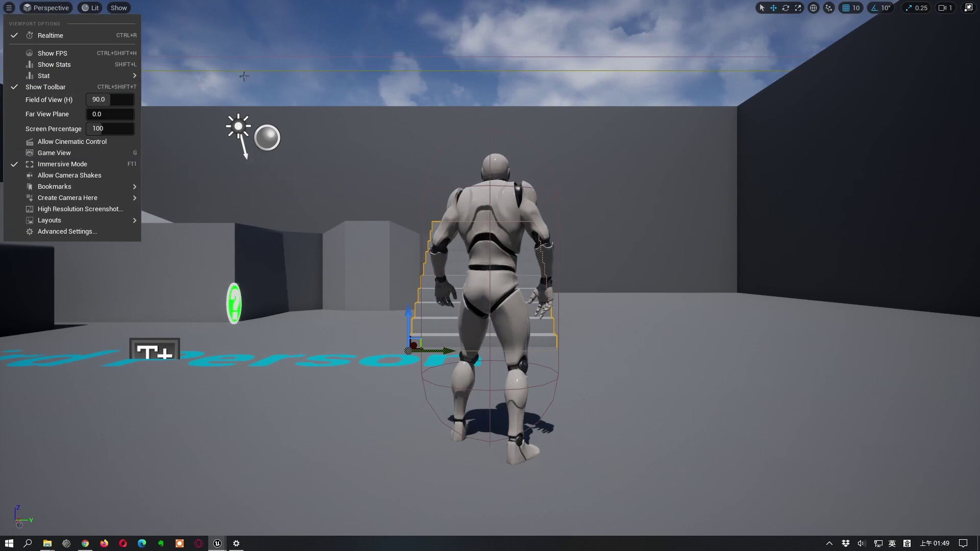
click(302, 19)
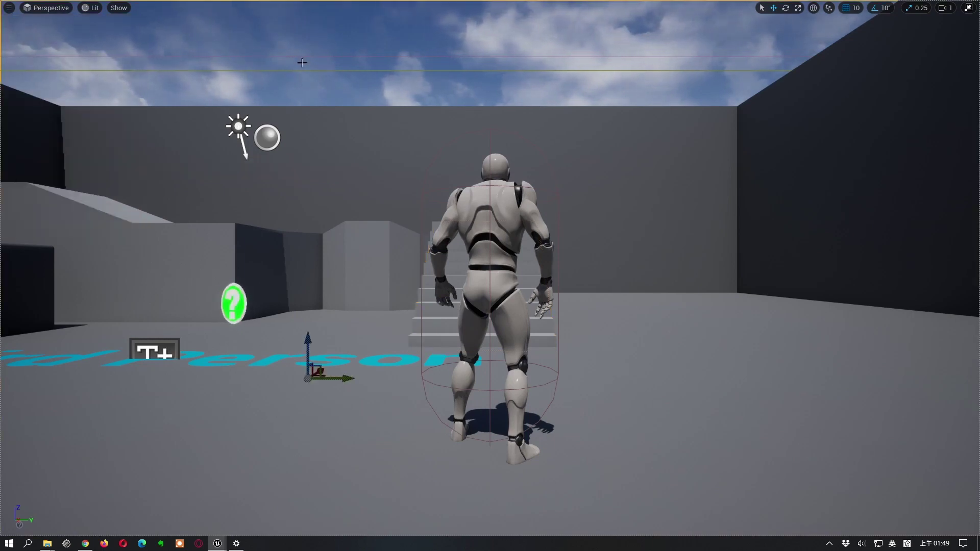
- Turn Game View on in the immersive viewport, then turn it off again
key(g)
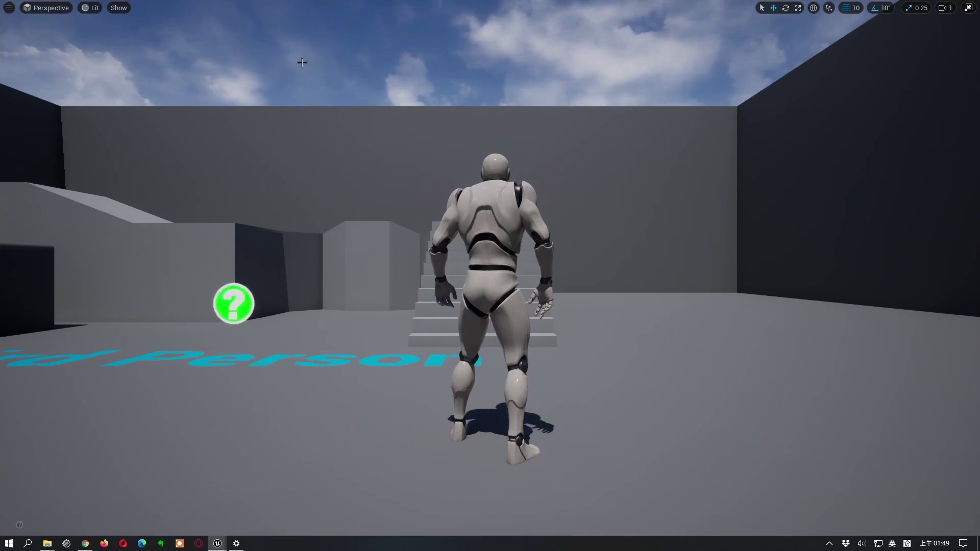
key(g)
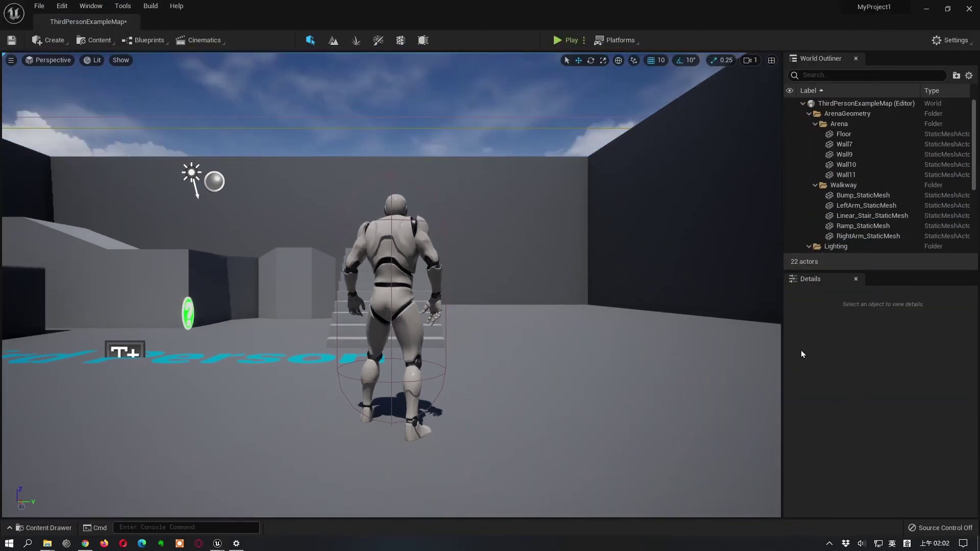
- Select the arena floor, focus the viewport on it and review the available viewport bookmark commands
click(703, 405)
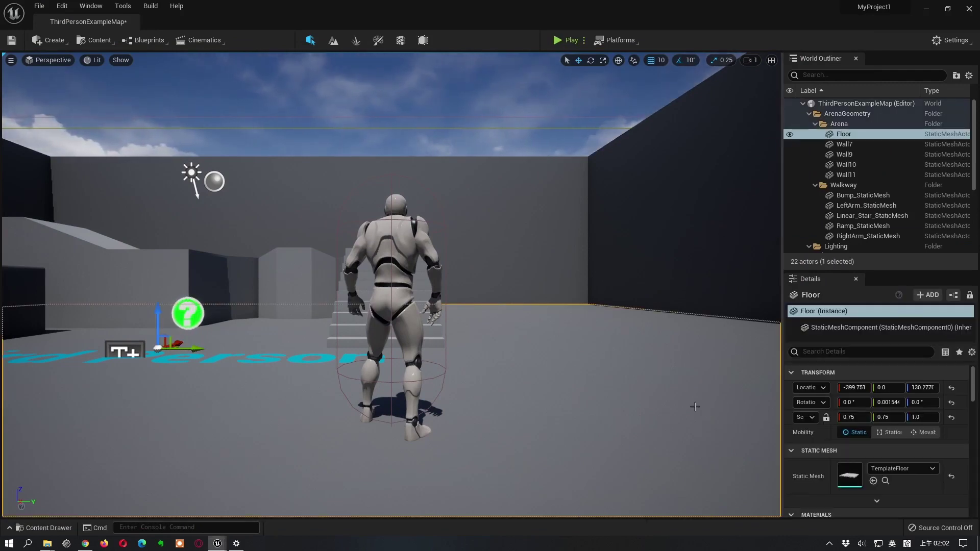
key(f)
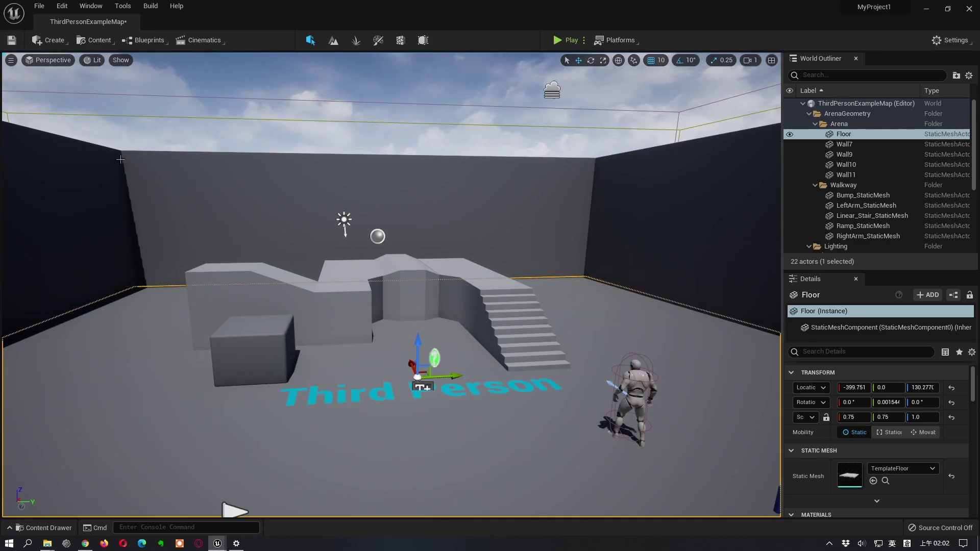
click(10, 60)
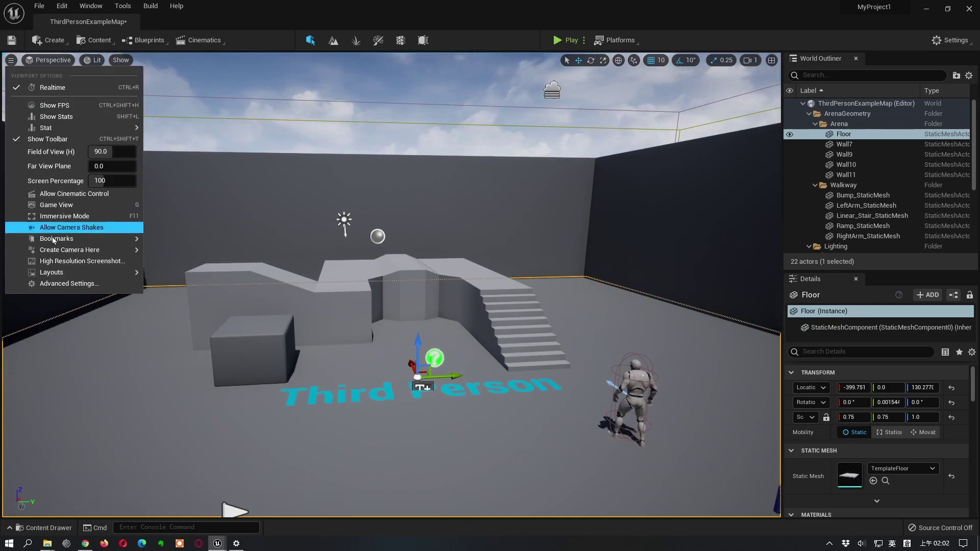
mouse_move(56, 240)
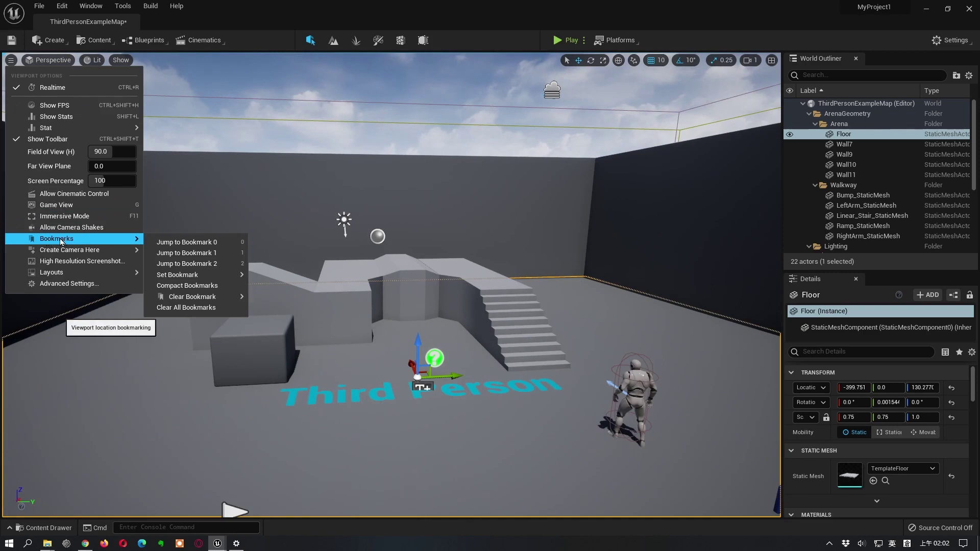
key(Escape)
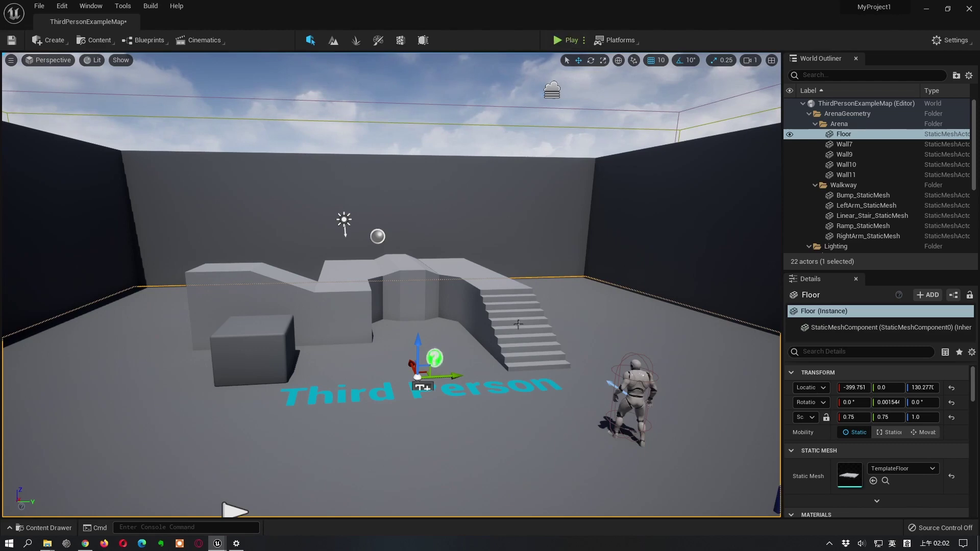
- Store a close-up camera view of the walkway beside the stairs as Bookmark 9
scroll(480, 423, up, 3)
scroll(480, 423, up, 2)
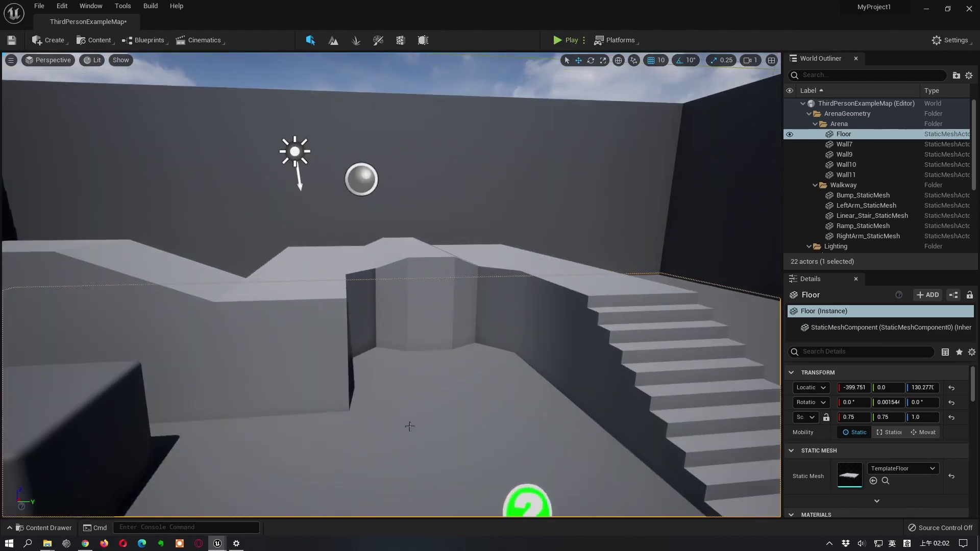
scroll(413, 398, up, 2)
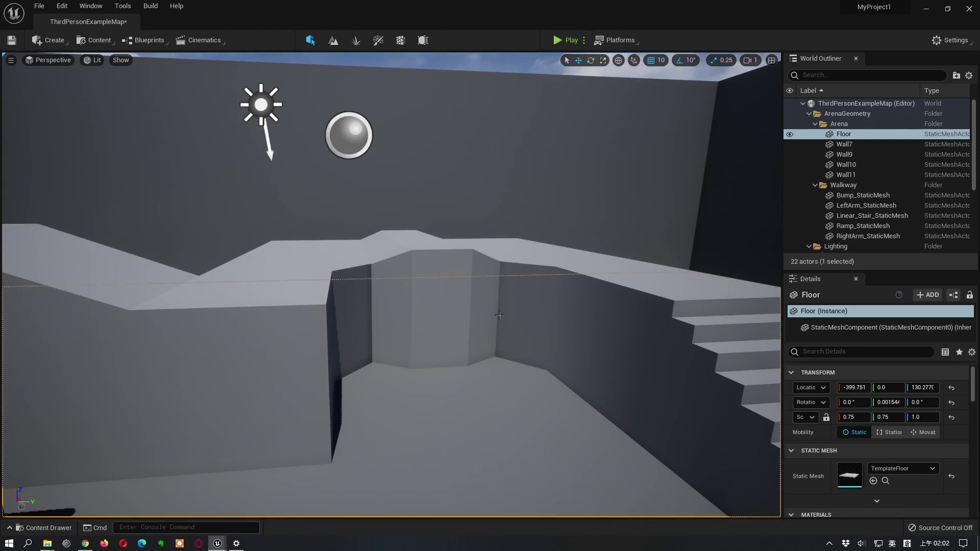
click(11, 61)
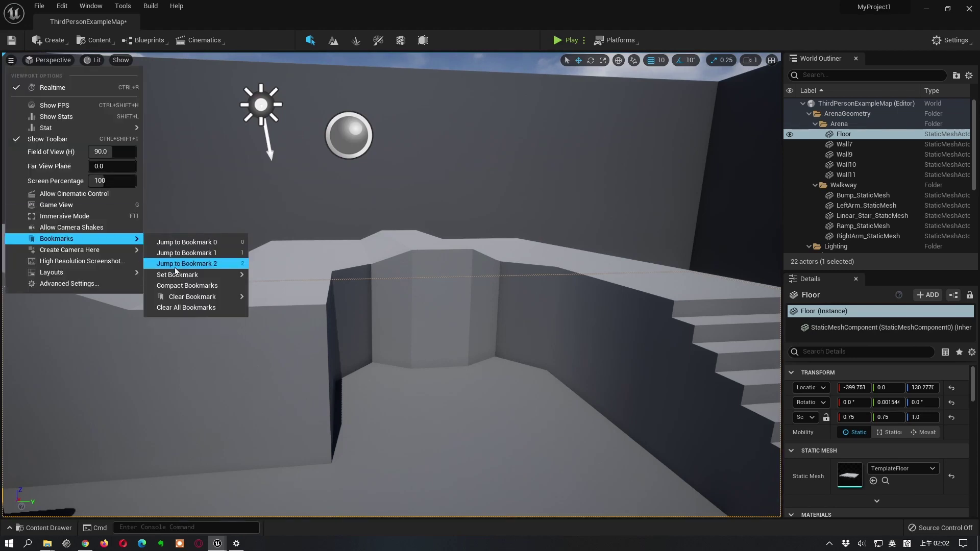
mouse_move(176, 278)
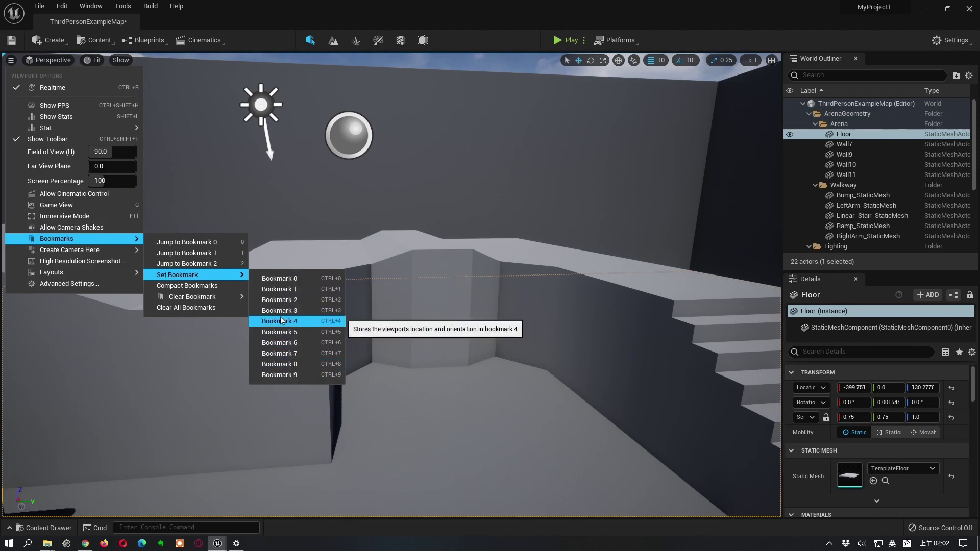
click(275, 375)
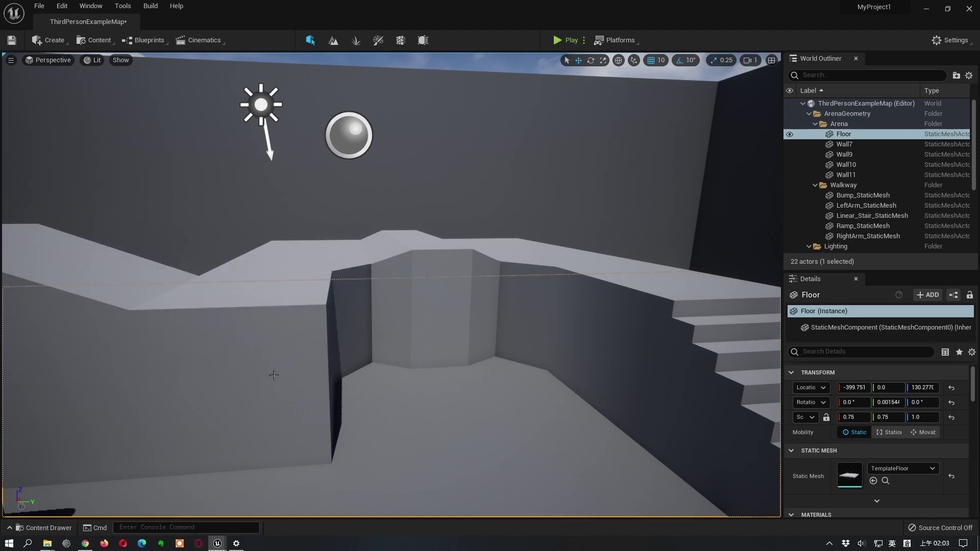
- Jump the viewport camera to Bookmark 0 and to Bookmark 9, switching between the wide arena view and the walkway close-up
click(10, 63)
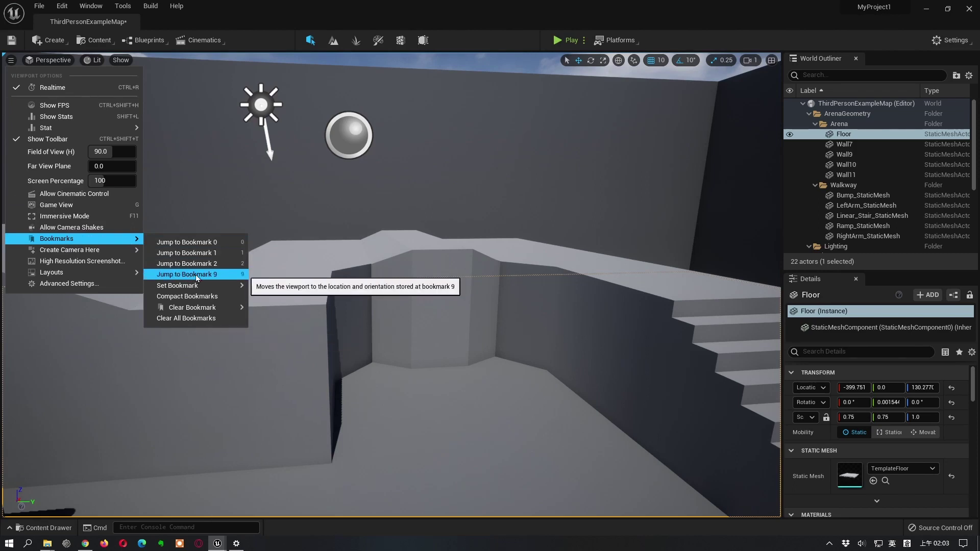
click(195, 243)
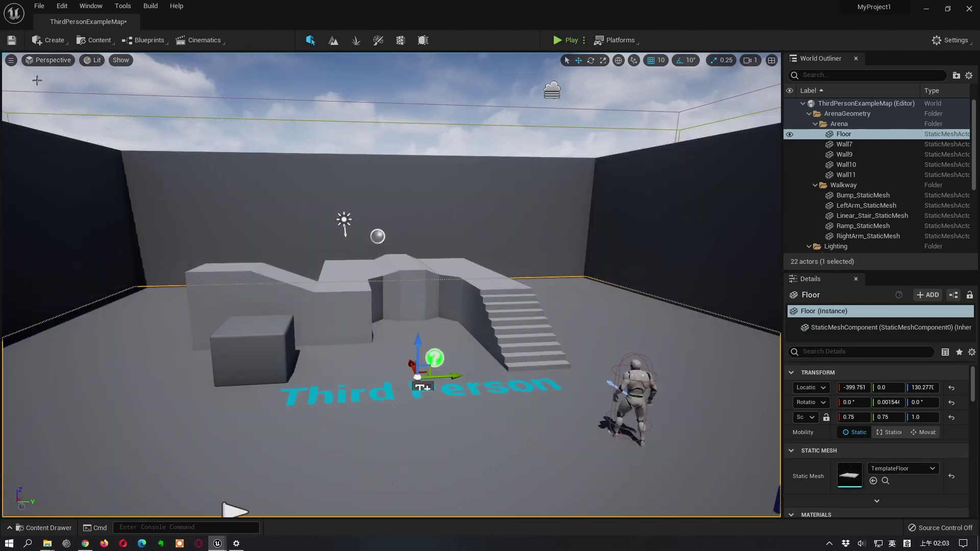
click(11, 60)
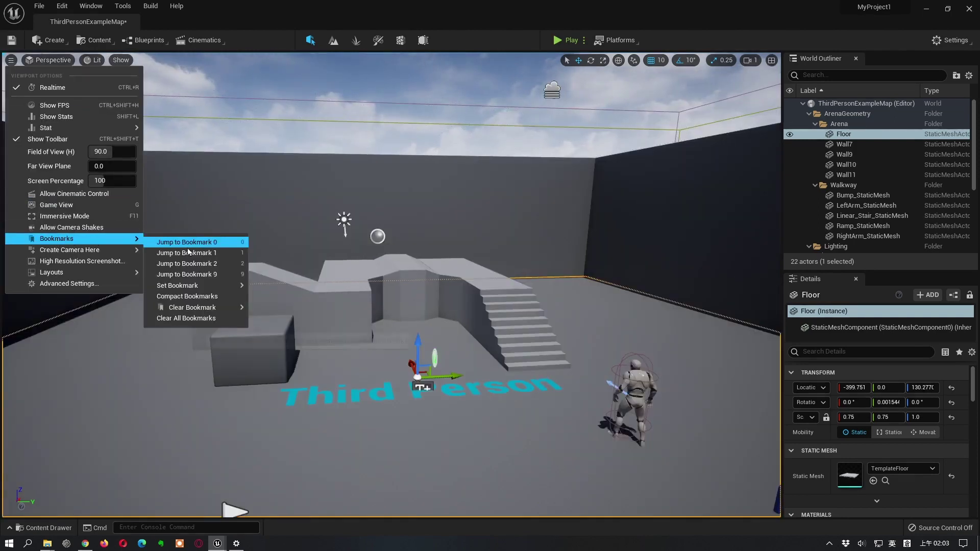
click(193, 276)
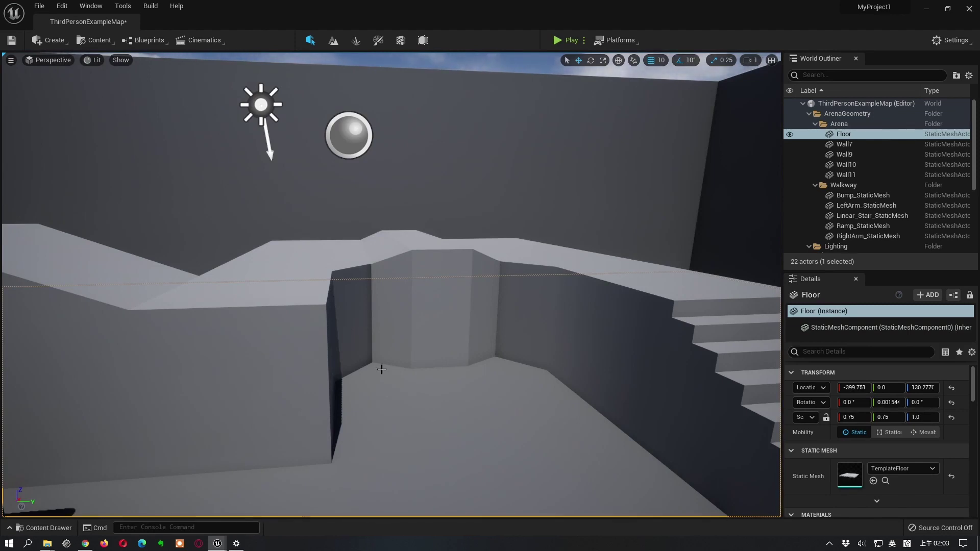
key(f)
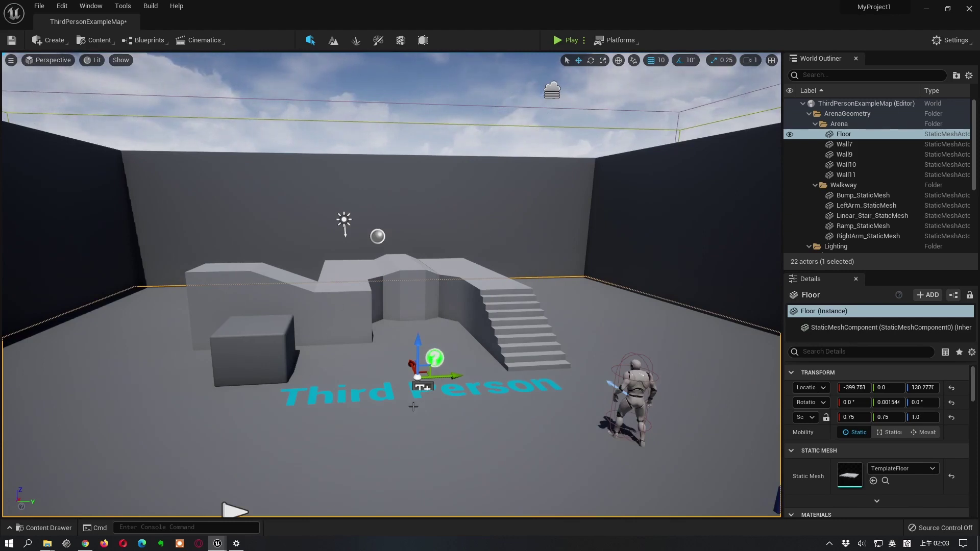
scroll(413, 407, up, 5)
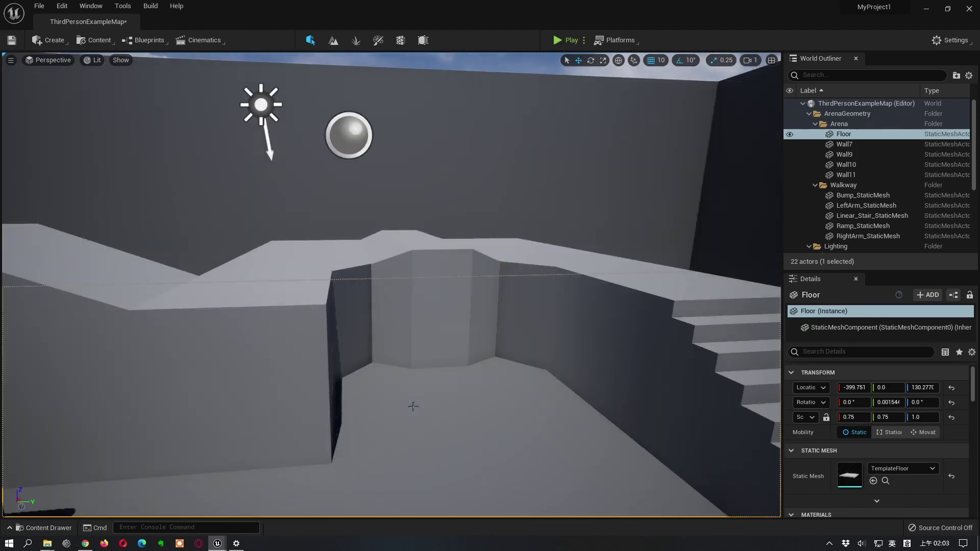
- Bring the whole arena back into view and open the viewport's bookmark options
scroll(437, 354, down, 6)
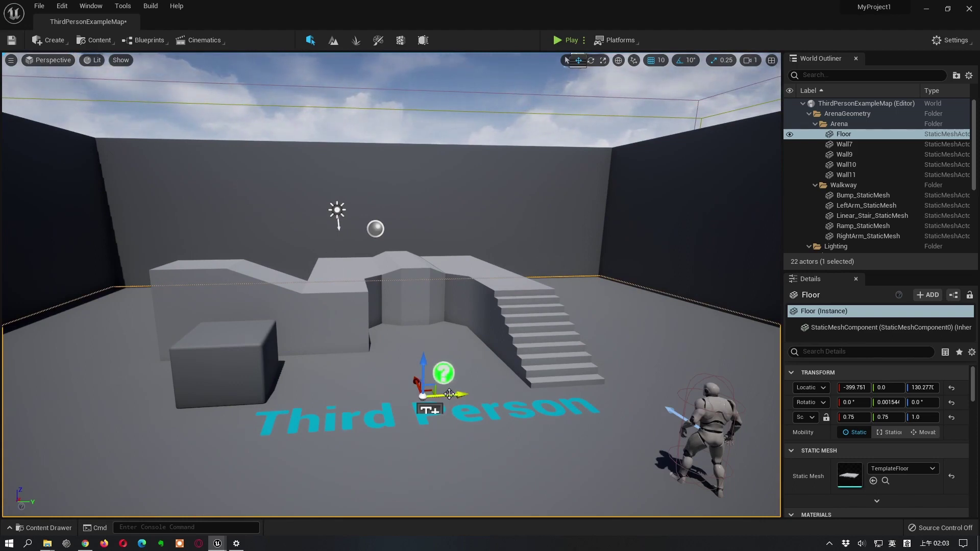
click(11, 59)
mouse_move(42, 241)
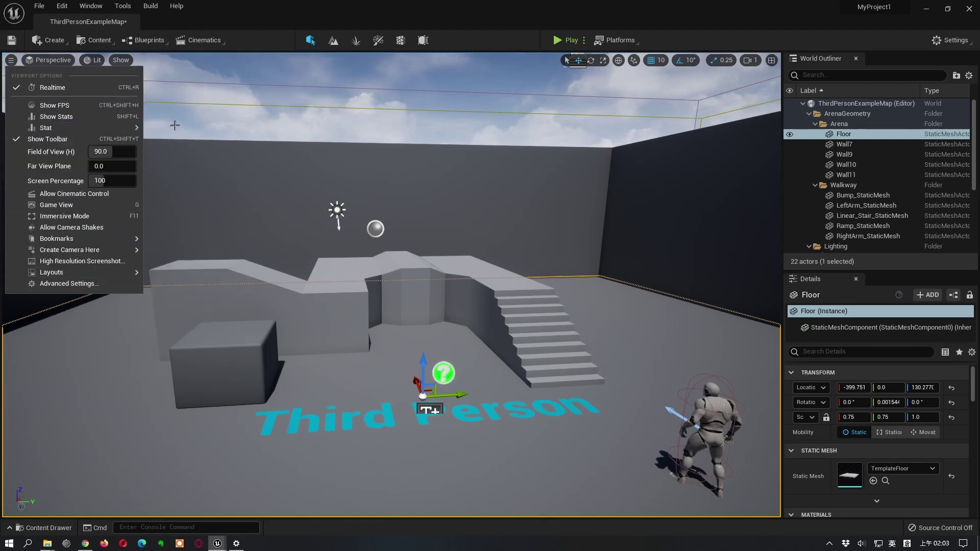